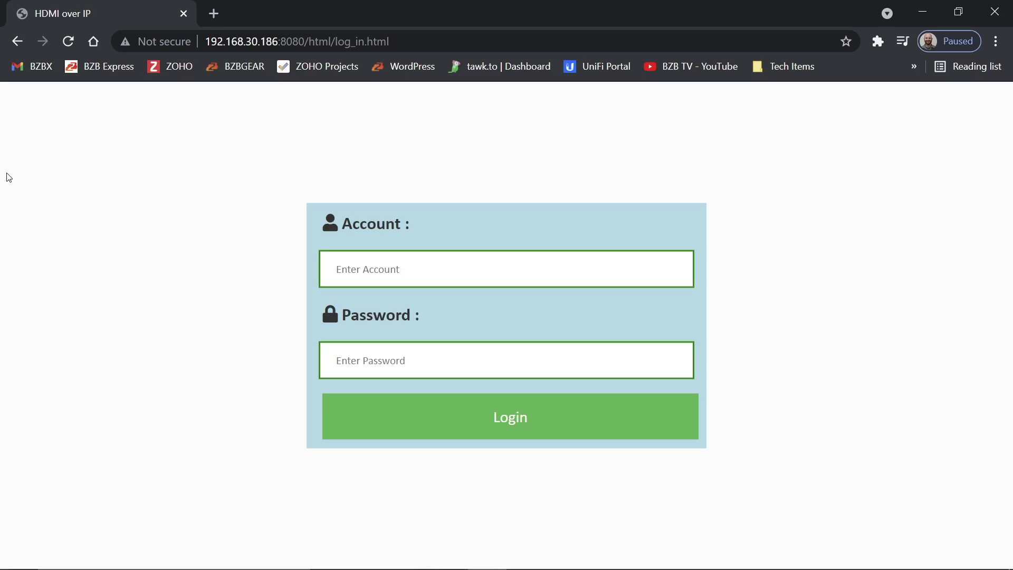
# Log in to the controller with the admin account and its password.
pyautogui.press('Tab')
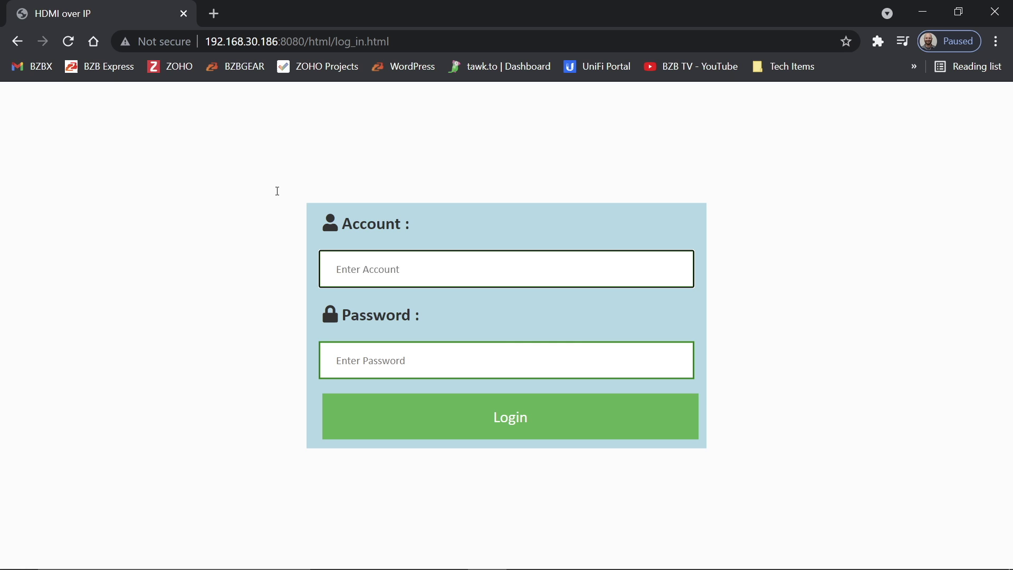
pyautogui.write('admin')
pyautogui.press('Tab')
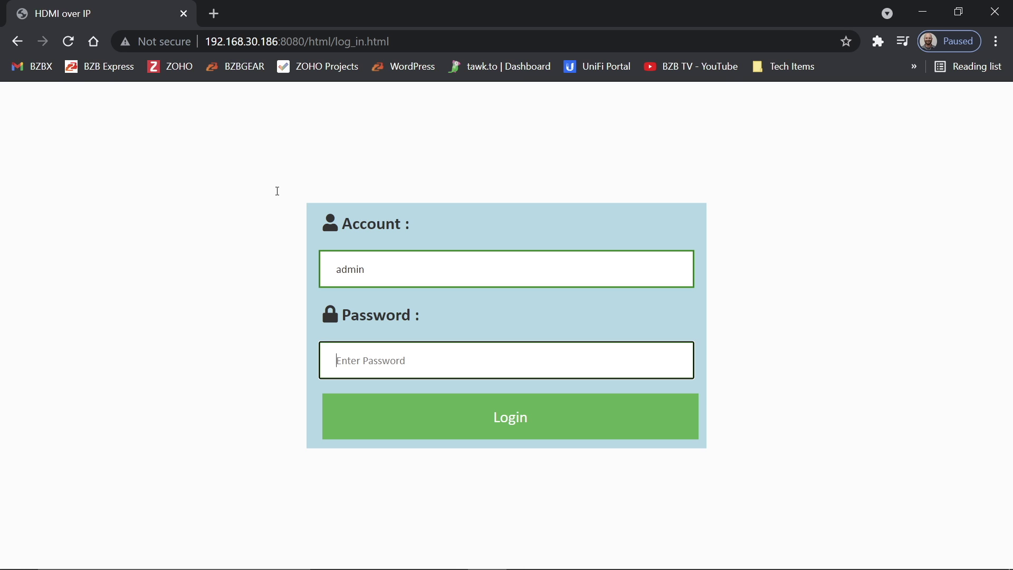
pyautogui.write('admin')
pyautogui.press('Return')
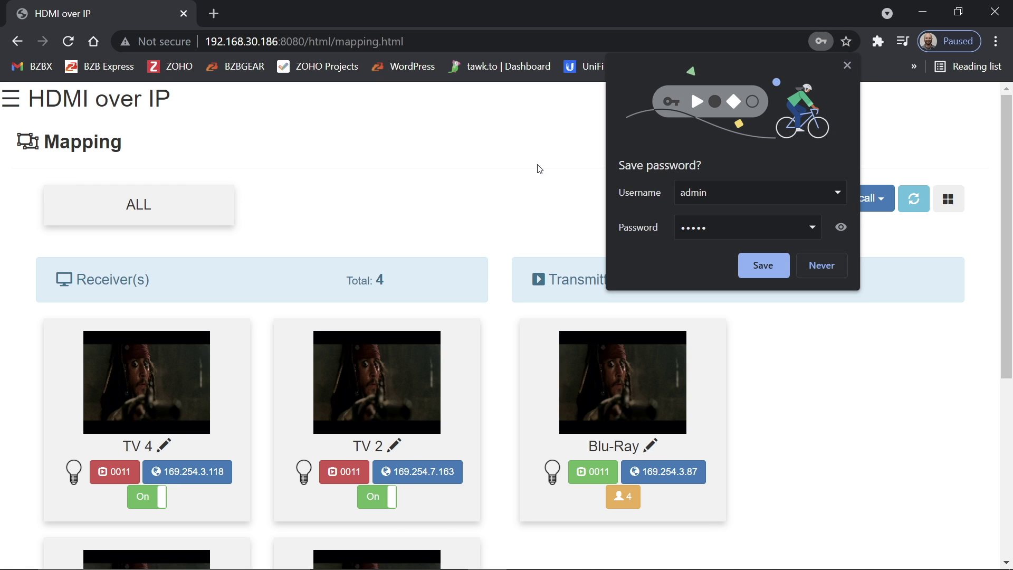
# Dismiss the save-password prompt and go to the Video Wall page from the side menu.
pyautogui.click(199, 105)
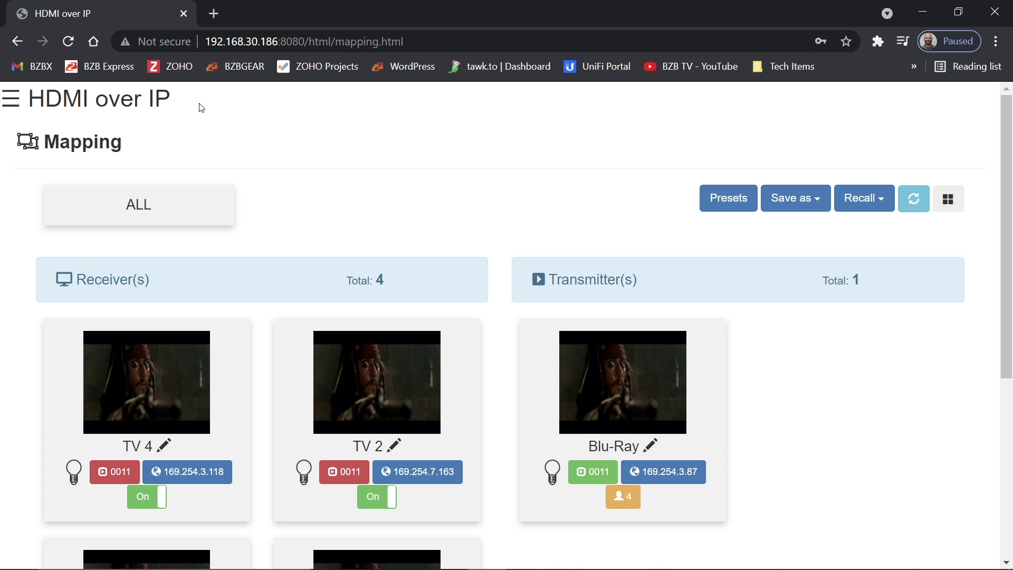
pyautogui.scroll(-3, 353, 116)
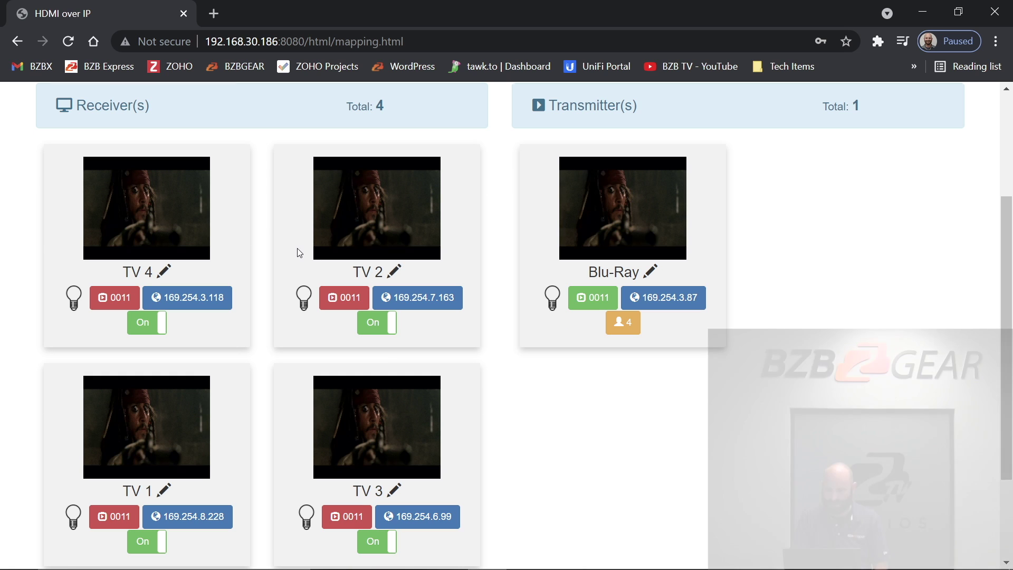
pyautogui.scroll(3, 296, 248)
pyautogui.click(10, 97)
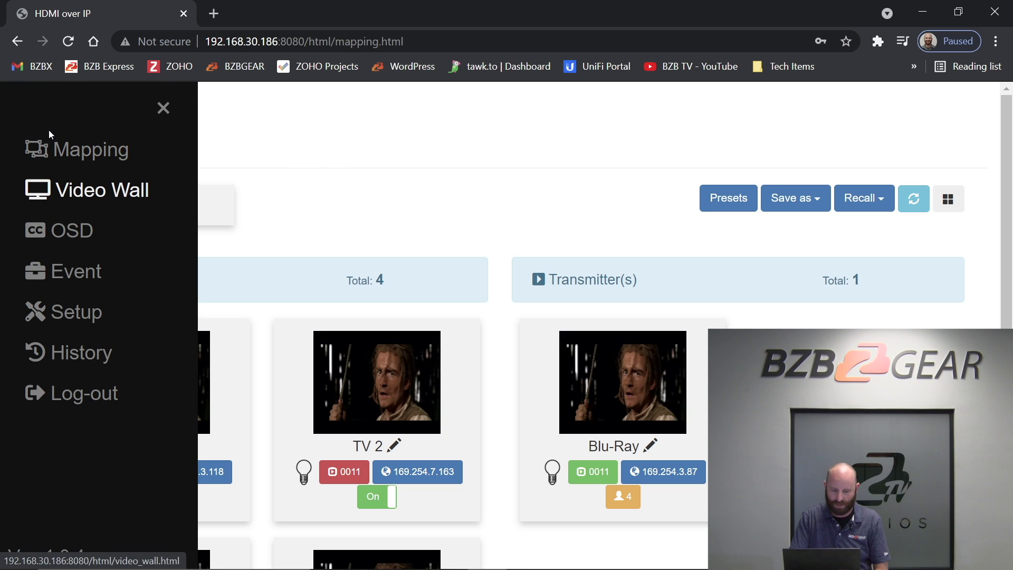
pyautogui.scroll(-2, 252, 137)
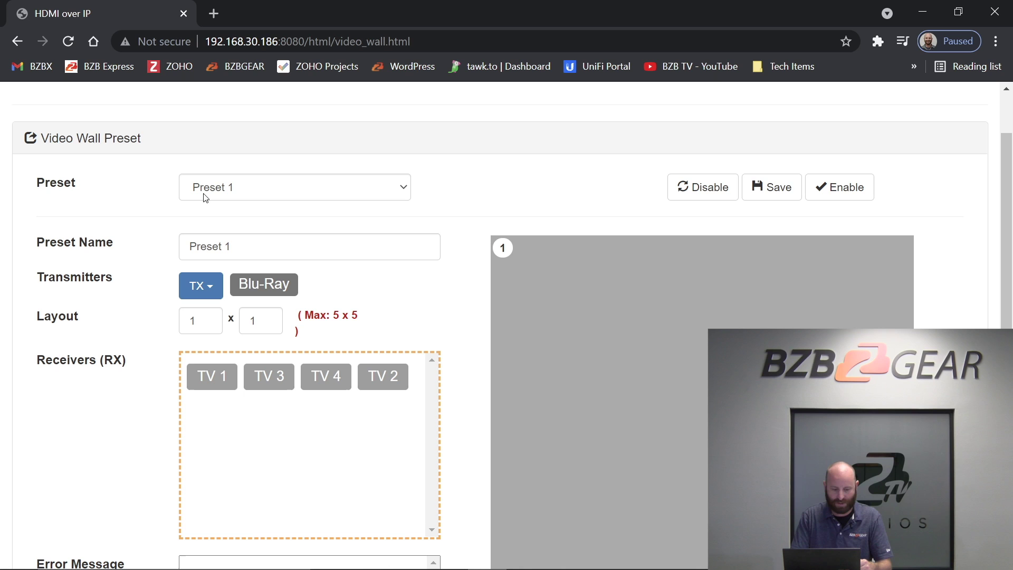
# Set Preset 1's layout to 2 x 2 and choose Blu-Ray as the transmitter.
pyautogui.press('Tab')
pyautogui.press('Up')
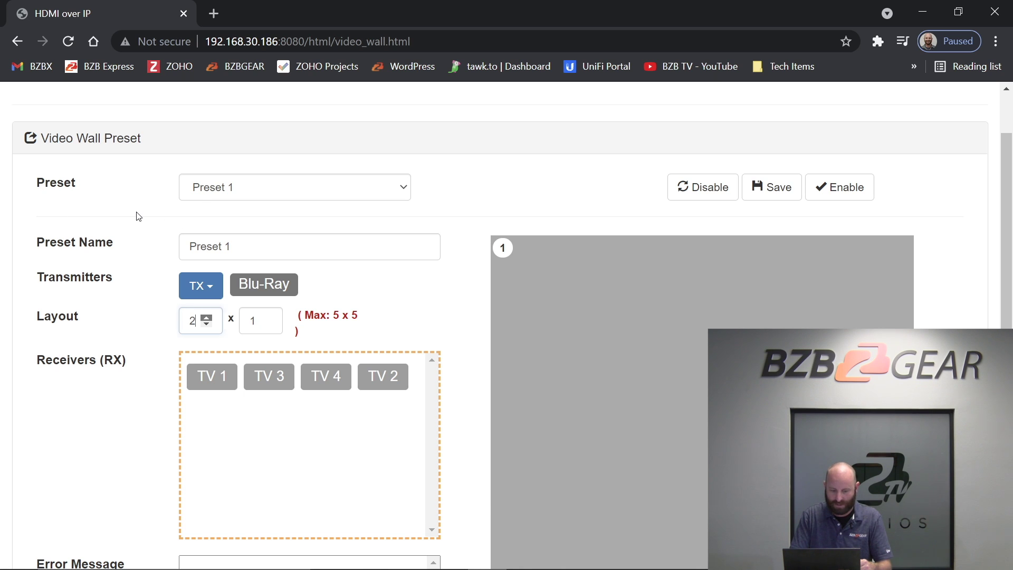
pyautogui.press('Tab')
pyautogui.press('Up')
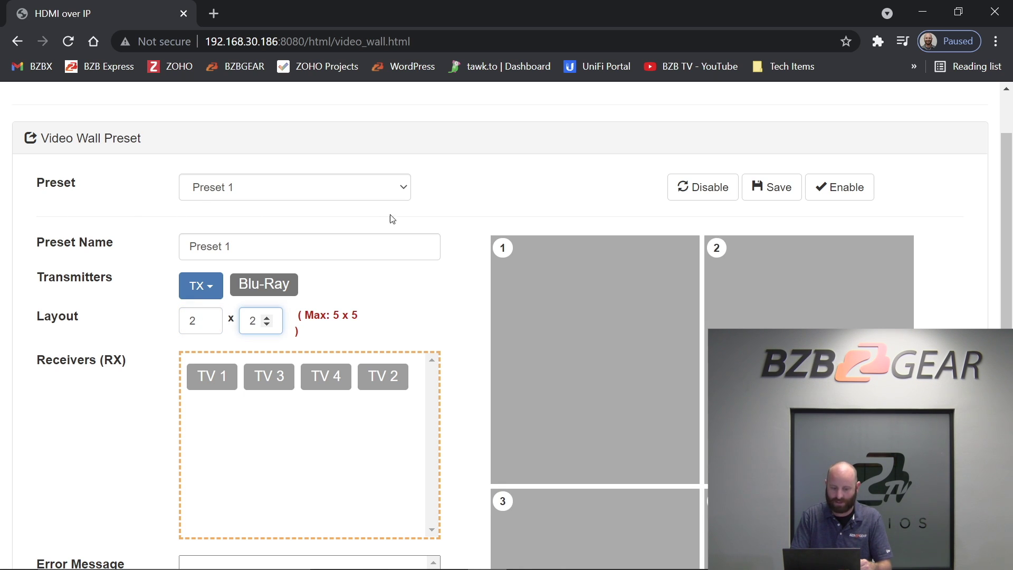
pyautogui.scroll(-1, 307, 140)
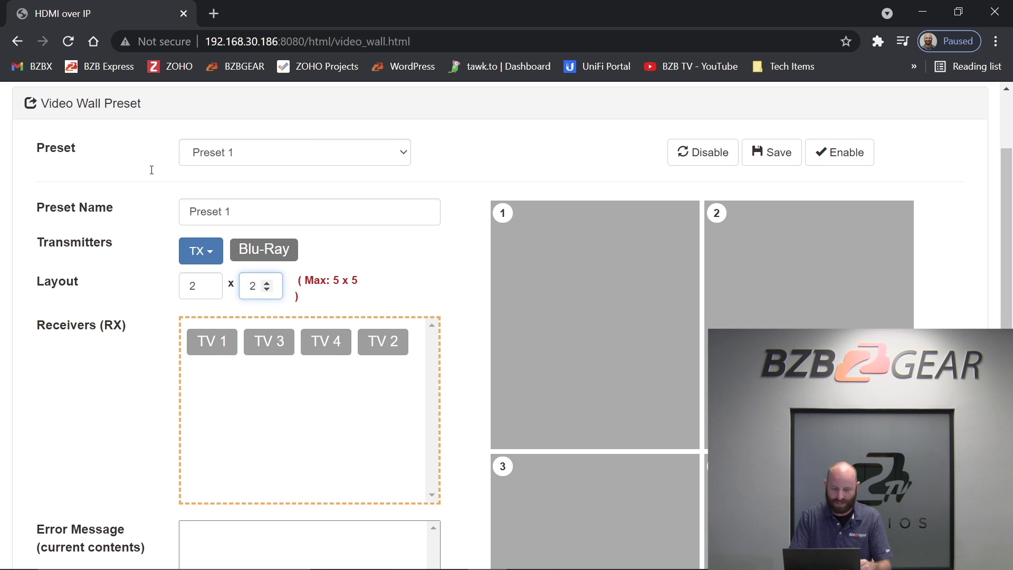
pyautogui.hotkey('shift', 'Tab')
pyautogui.hotkey('shift', 'Tab')
pyautogui.press('Return')
pyautogui.press('Escape')
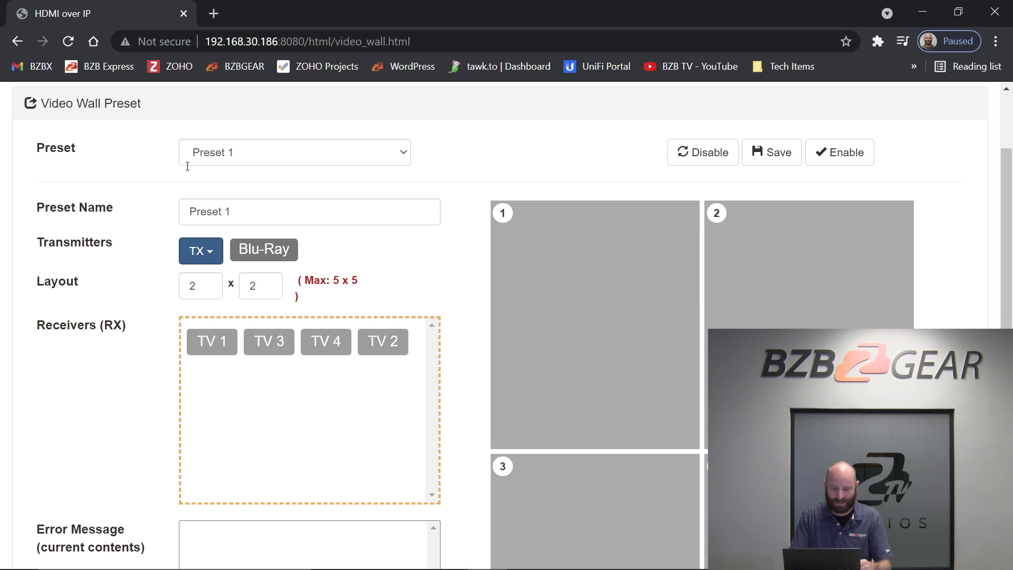
pyautogui.press('Return')
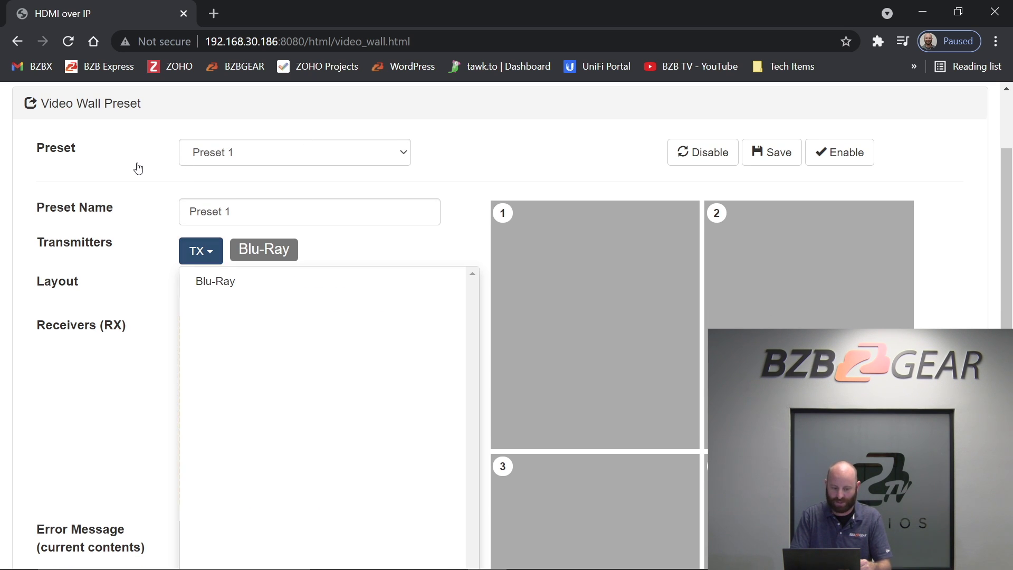
pyautogui.press('Down')
pyautogui.press('Escape')
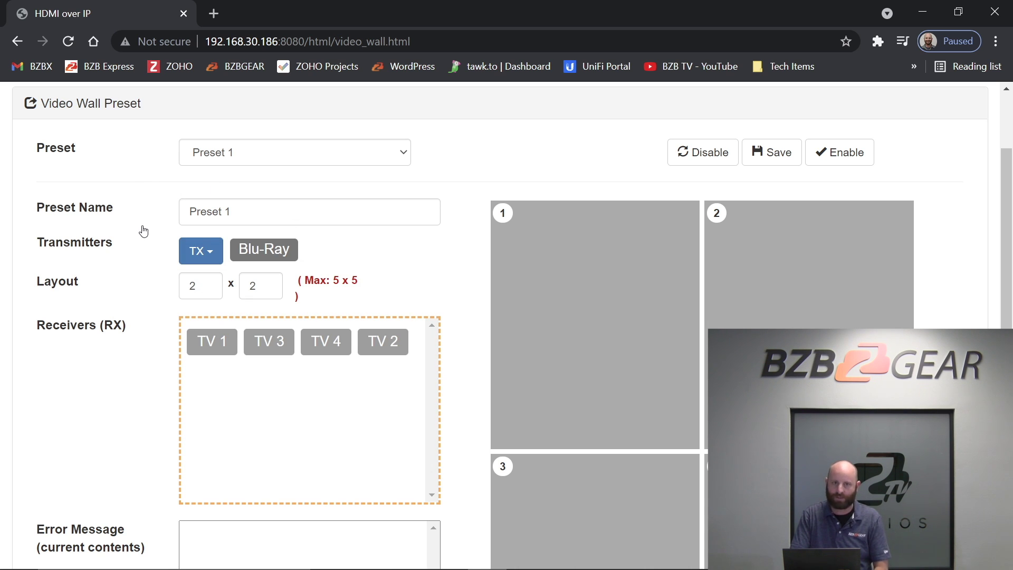
# Drag receivers TV 1, TV 2, TV 3 and TV 4 into wall cells 1–4.
pyautogui.press('Tab')
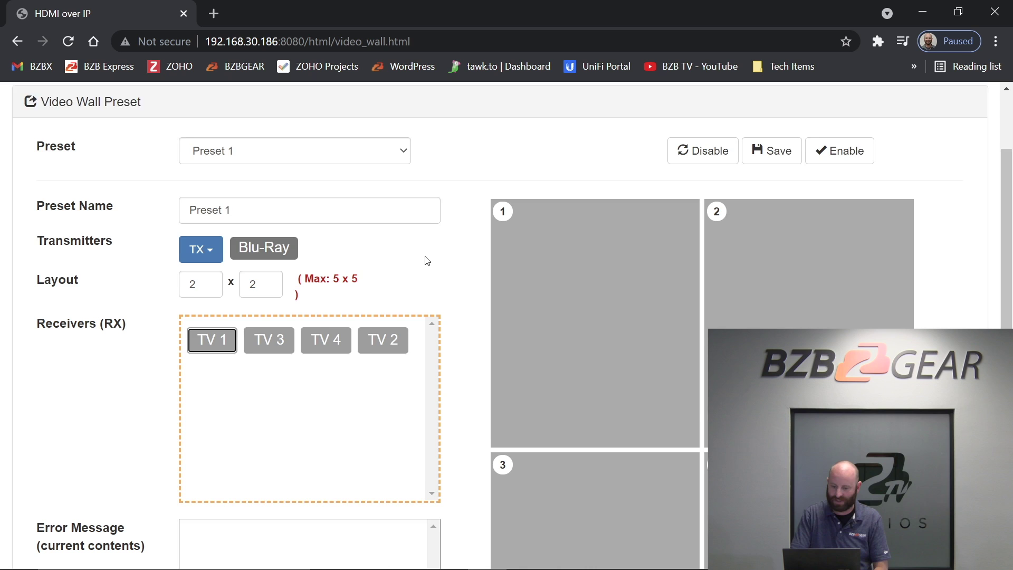
pyautogui.scroll(-1, 427, 253)
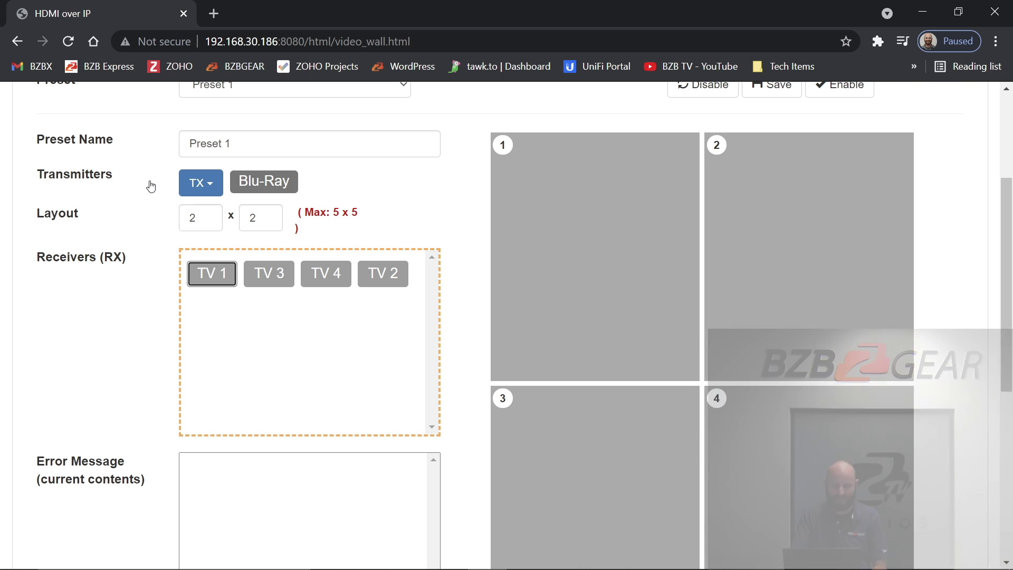
pyautogui.moveTo(224, 281)
pyautogui.mouseDown()
pyautogui.moveTo(414, 278)
pyautogui.moveTo(559, 228)
pyautogui.mouseUp()
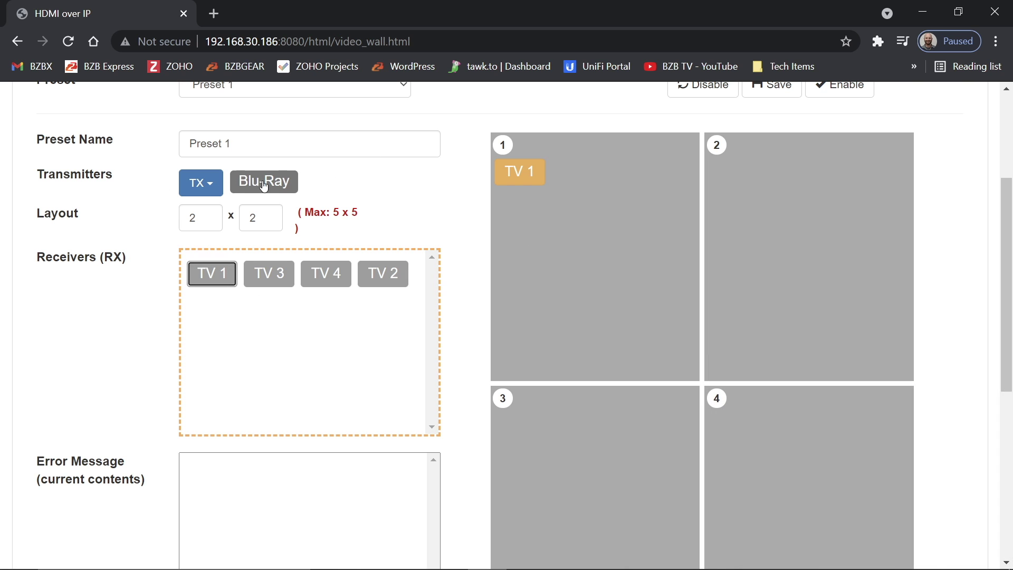
pyautogui.moveTo(395, 279); pyautogui.dragTo(828, 271)
pyautogui.moveTo(271, 273); pyautogui.dragTo(560, 423)
pyautogui.moveTo(324, 273); pyautogui.dragTo(771, 459)
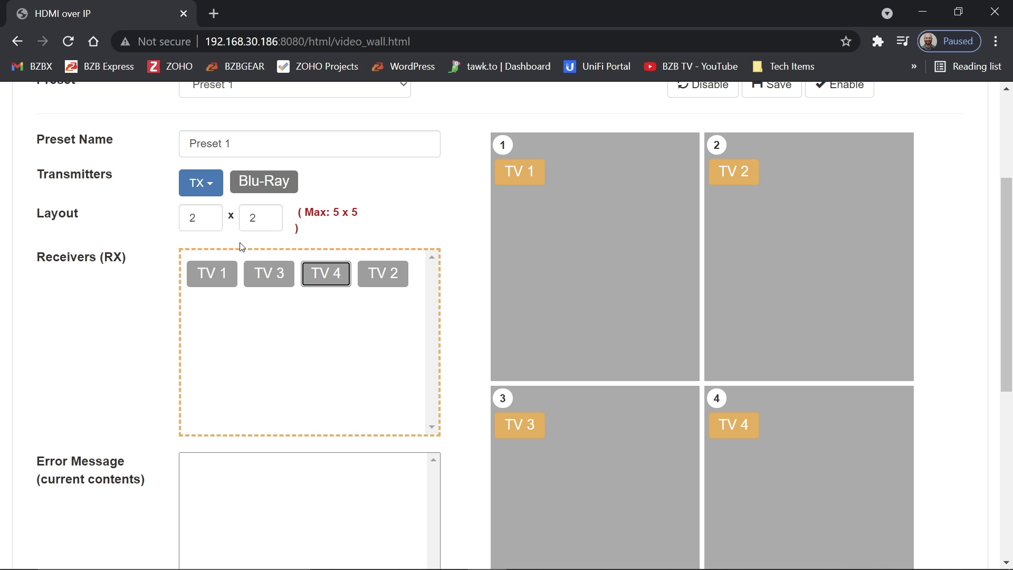
# Rename the preset to 'Blu-Ray Video Wall', save it, and check it in the Preset list.
pyautogui.scroll(-5, 361, 363)
pyautogui.scroll(8, 360, 364)
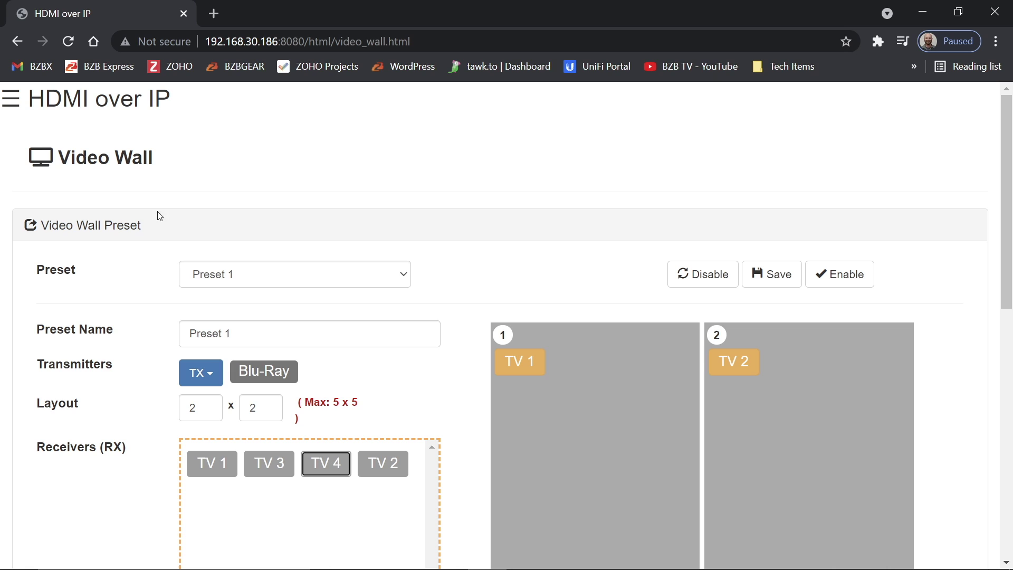
pyautogui.tripleClick(196, 331)
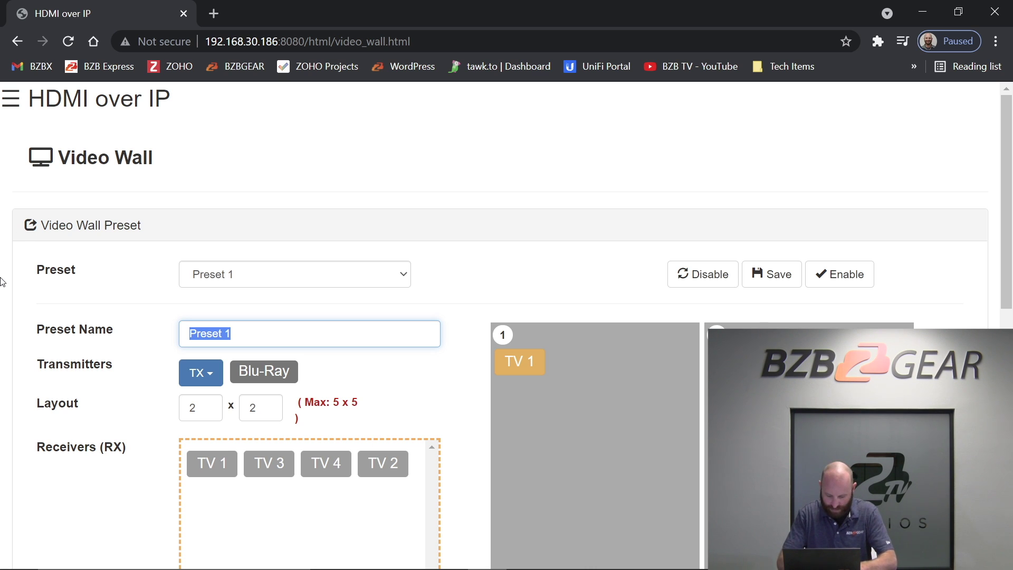
pyautogui.write('Viu-Ray')
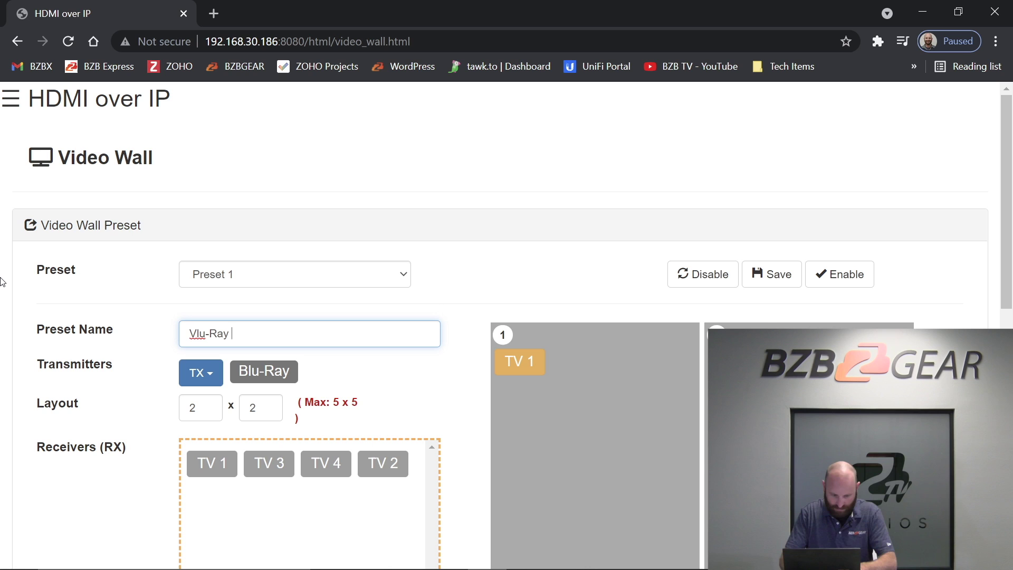
pyautogui.hotkey('ctrl', 'a')
pyautogui.press('BackSpace')
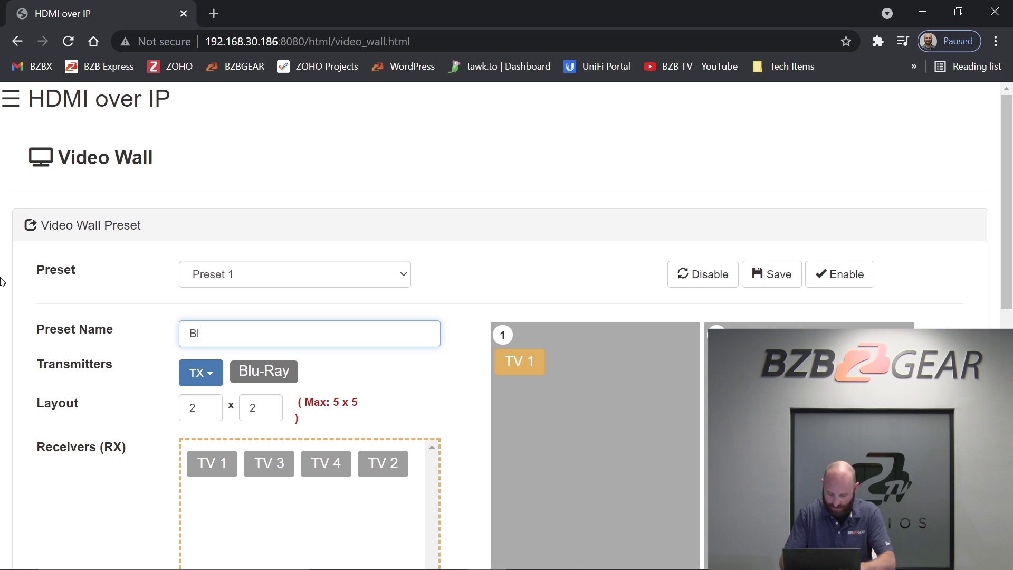
pyautogui.write('Blu-Ray Video Wall')
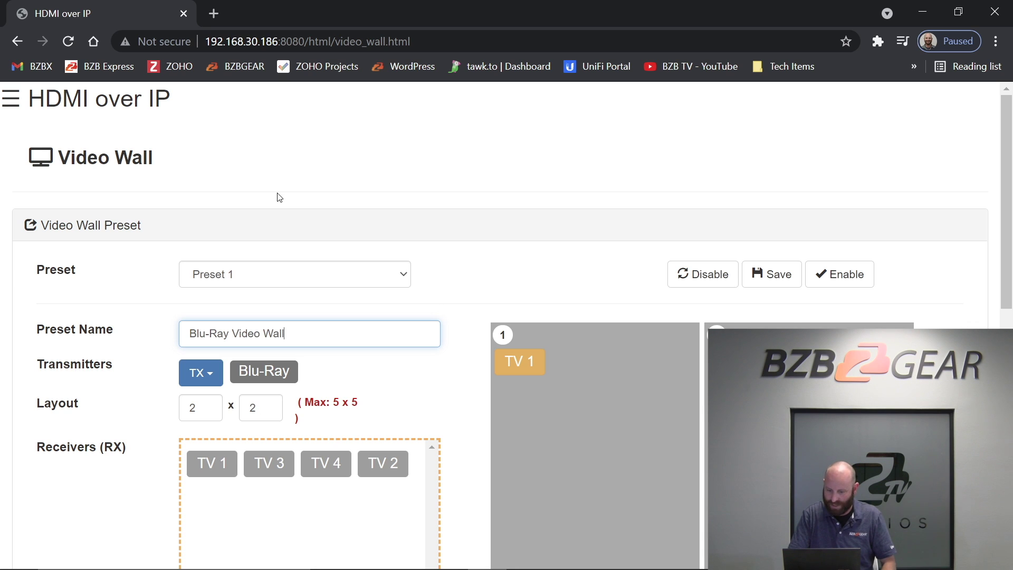
pyautogui.hotkey('shift', 'Tab')
pyautogui.hotkey('shift', 'Tab')
pyautogui.press('Return')
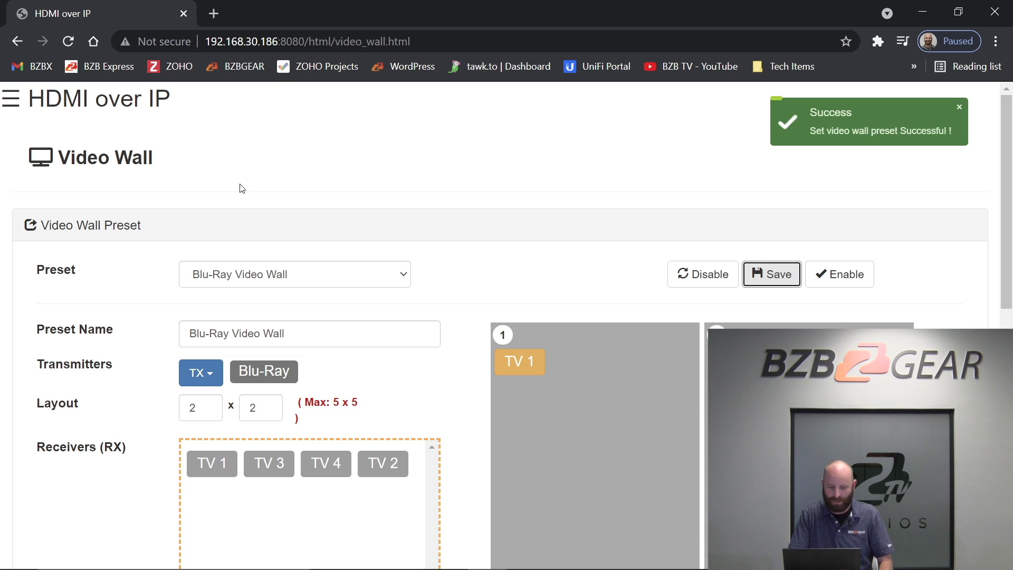
pyautogui.hotkey('shift', 'Tab')
pyautogui.hotkey('shift', 'Tab')
pyautogui.hotkey('alt', 'Down')
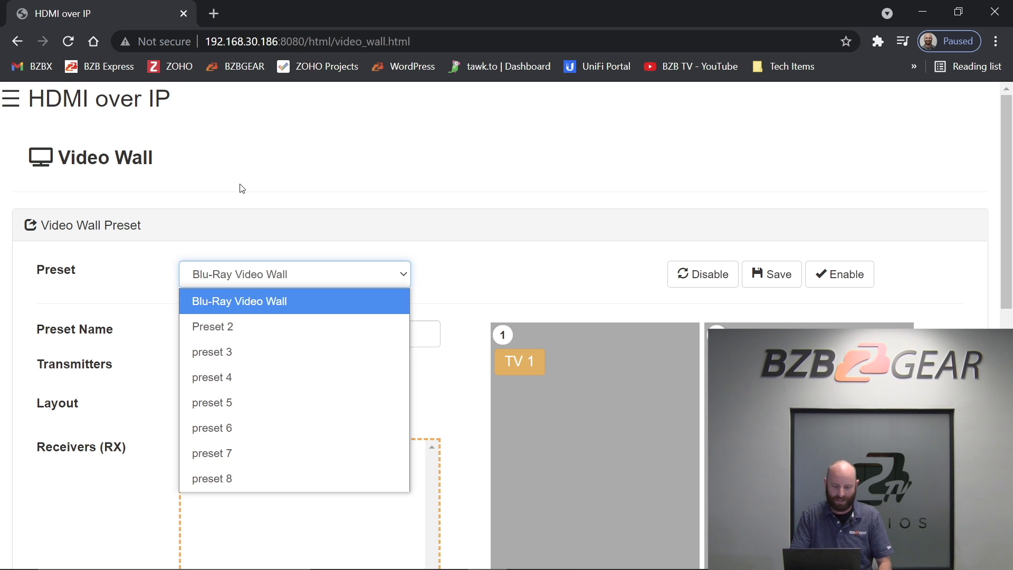
pyautogui.press('Return')
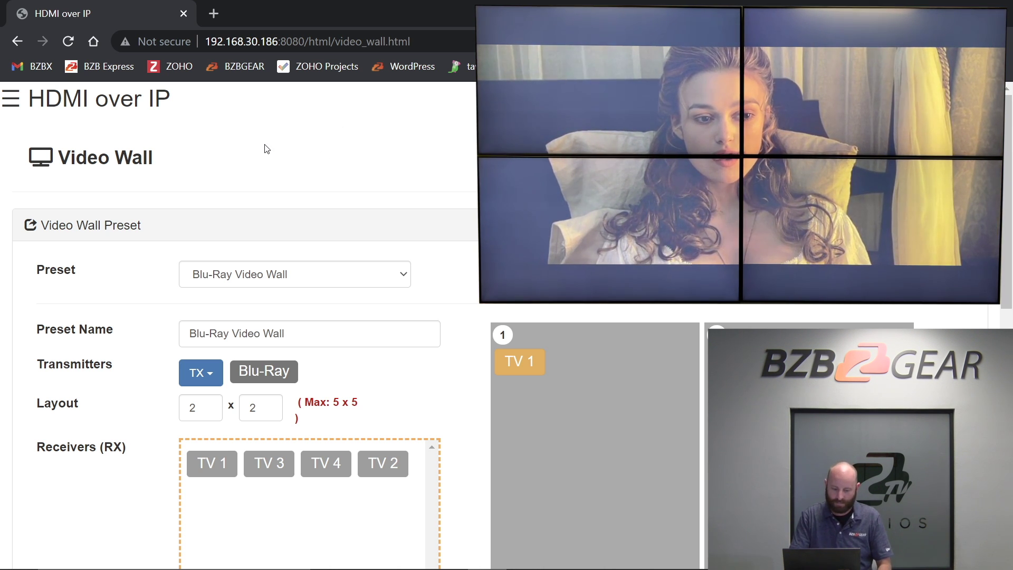
pyautogui.scroll(-7, 264, 193)
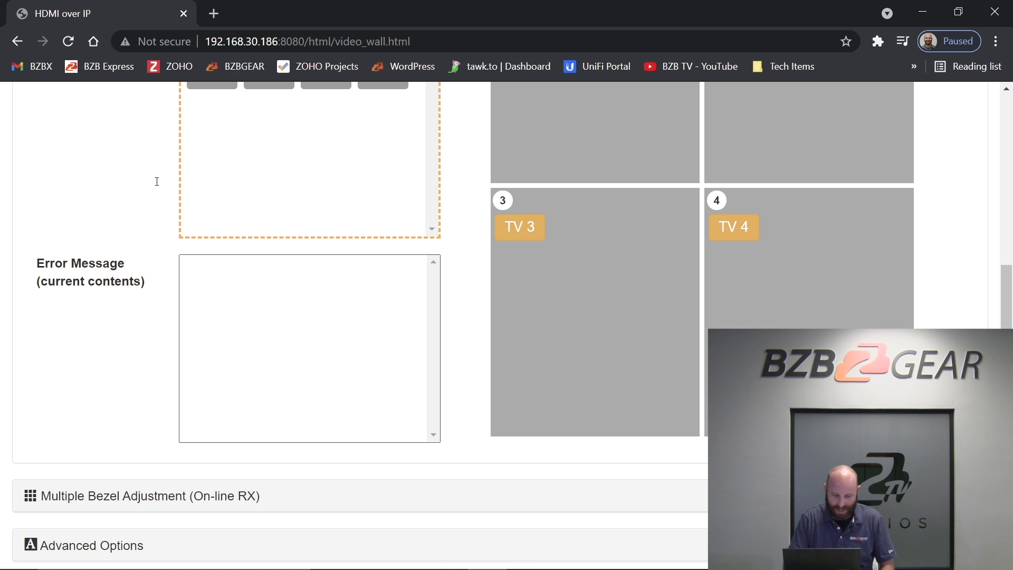
# Expand Multiple Bezel Adjustment (On-line RX) and scroll to the edge shift settings.
pyautogui.scroll(-3, 155, 182)
pyautogui.scroll(5, 45, 113)
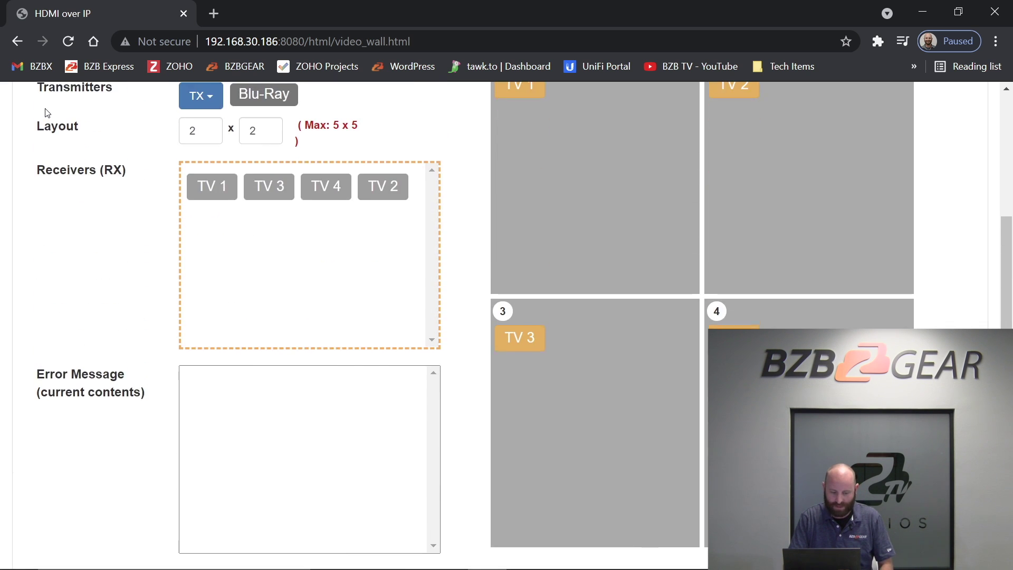
pyautogui.scroll(-5, 45, 113)
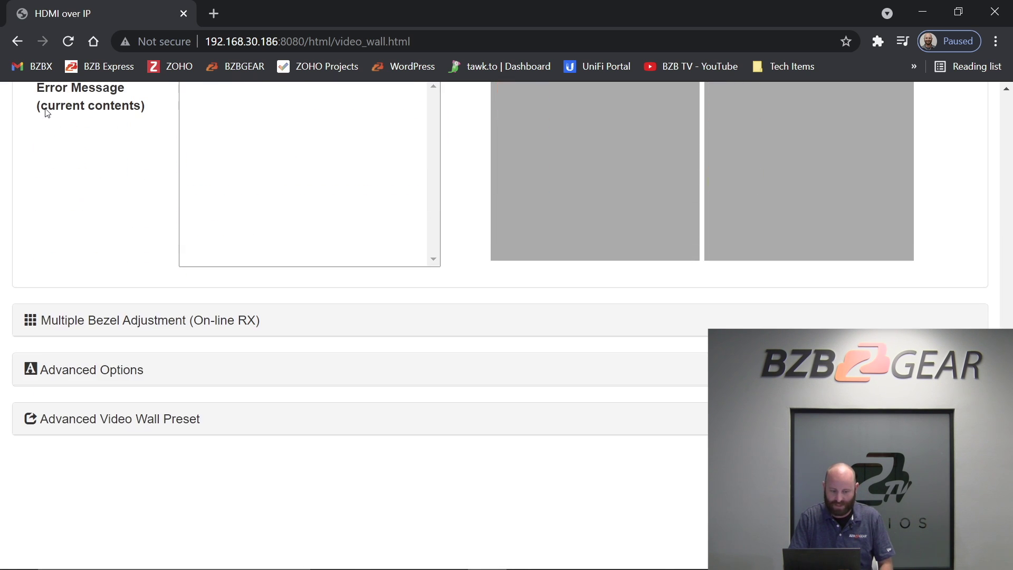
pyautogui.click(91, 220)
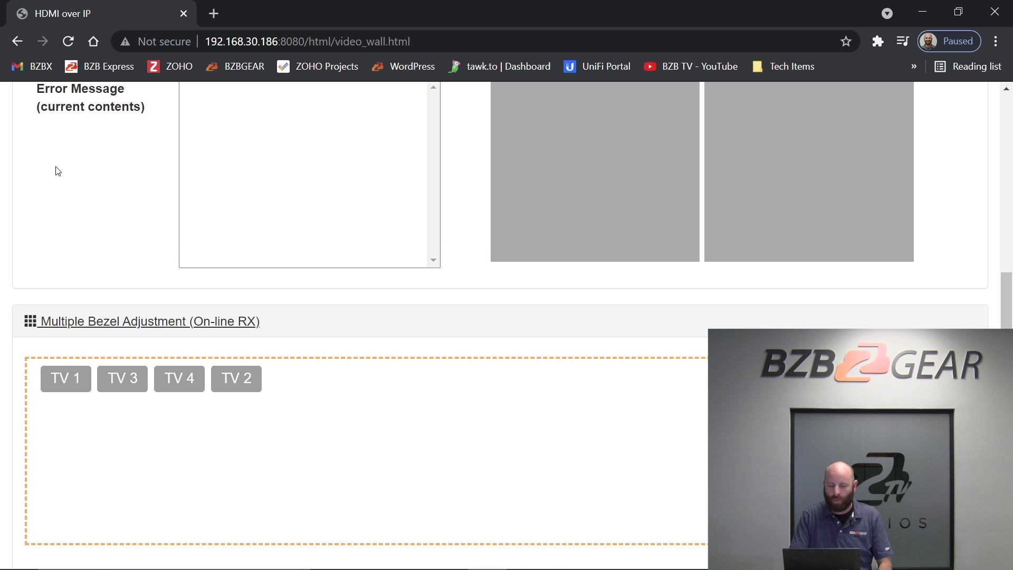
pyautogui.scroll(-3, 58, 170)
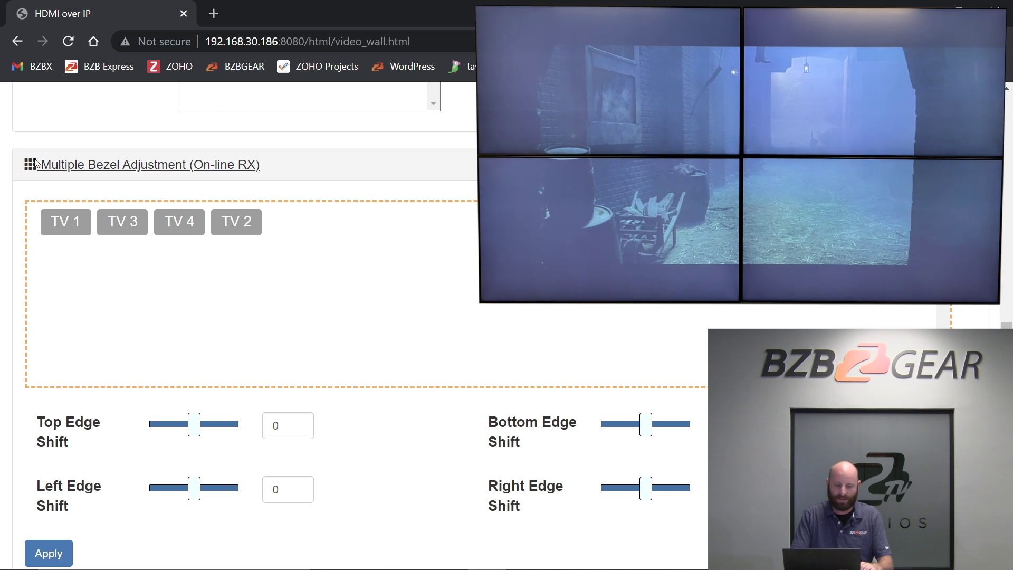
# Set TV 1's edge shifts to top 0, bottom -8 and right 8.
pyautogui.scroll(-1, 169, 224)
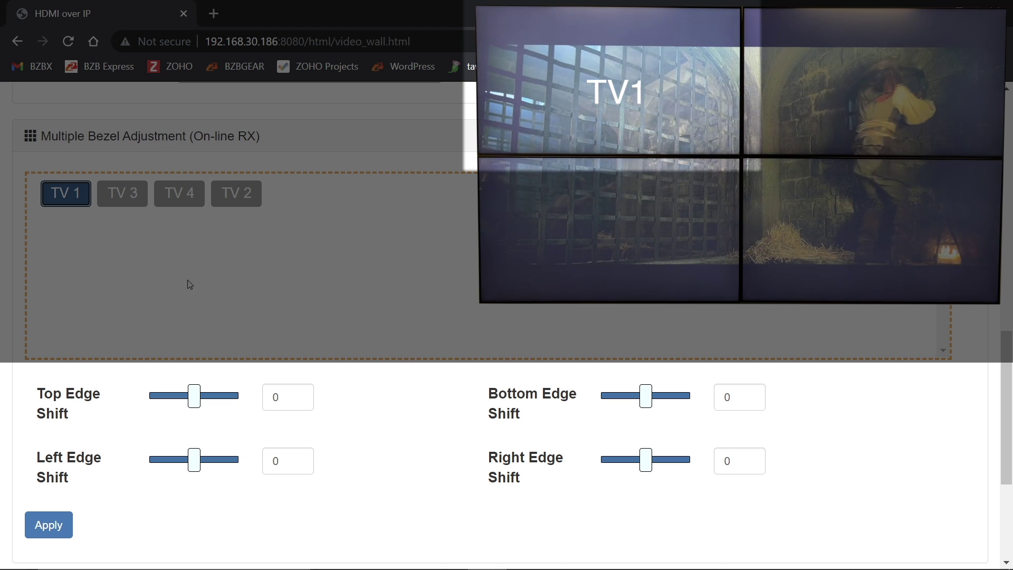
pyautogui.press('Tab')
pyautogui.write('8')
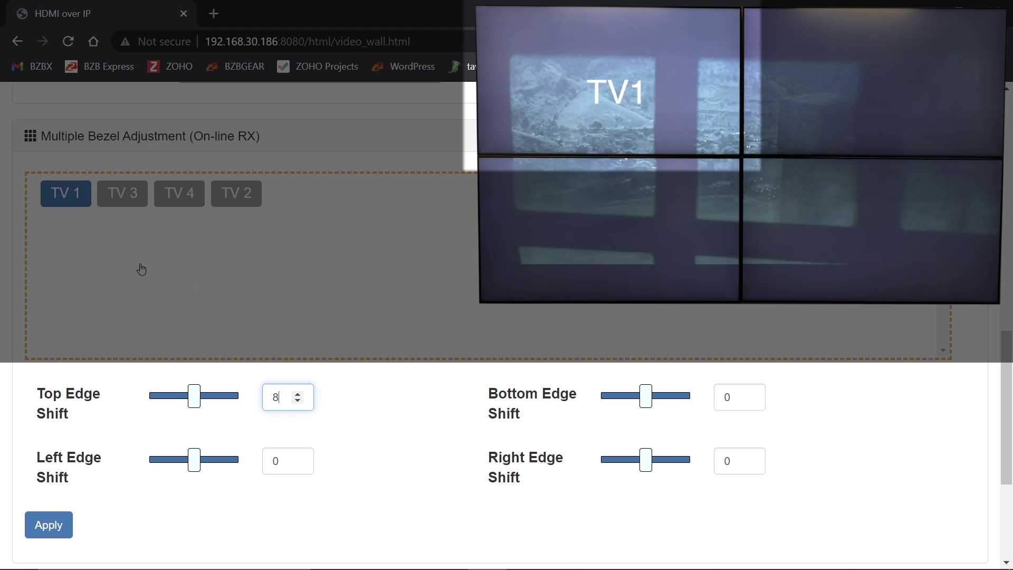
pyautogui.press('Return')
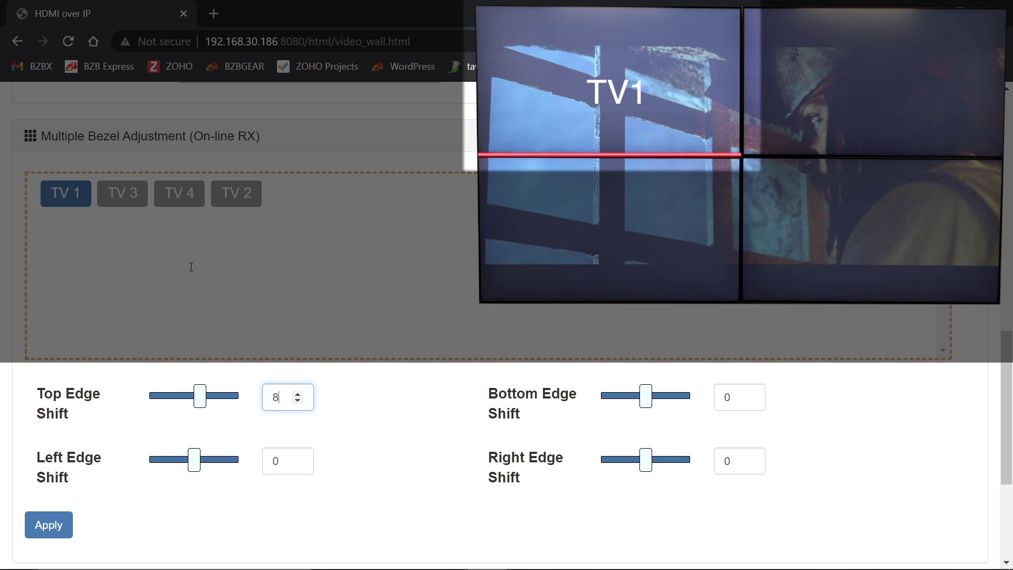
pyautogui.press('BackSpace')
pyautogui.write('0')
pyautogui.press('Return')
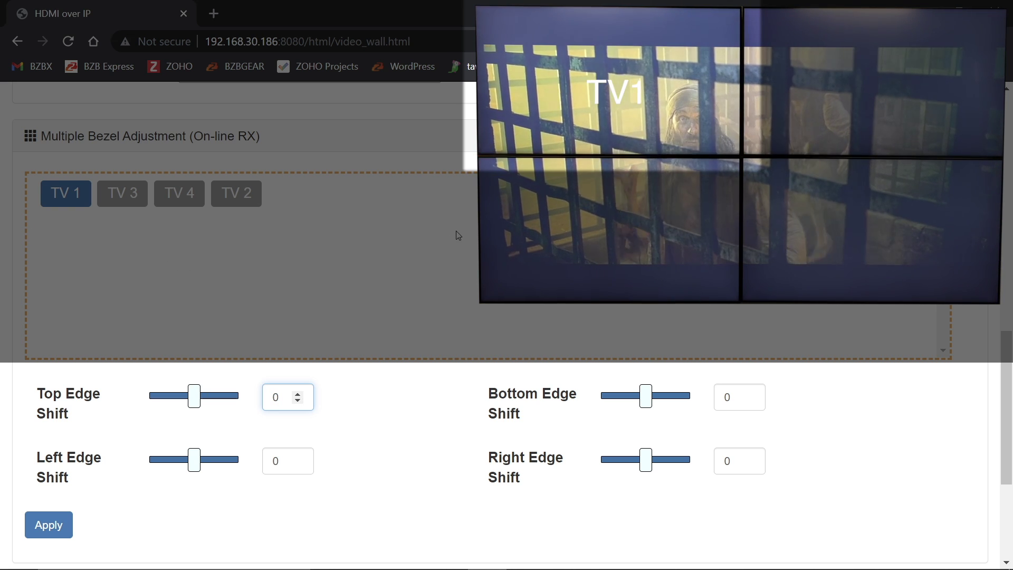
pyautogui.press('Tab')
pyautogui.press('Tab')
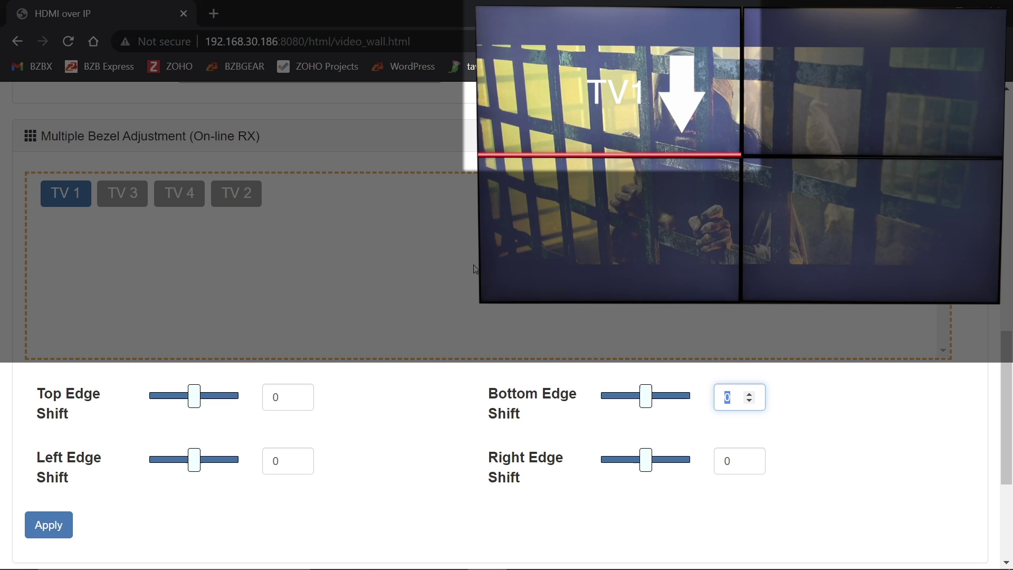
pyautogui.write('-8')
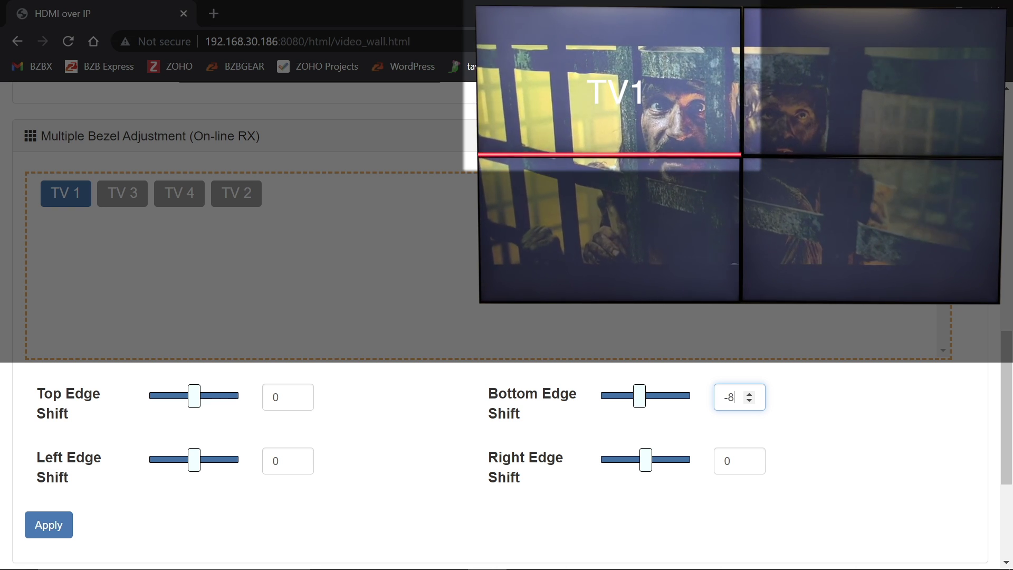
pyautogui.press('Tab')
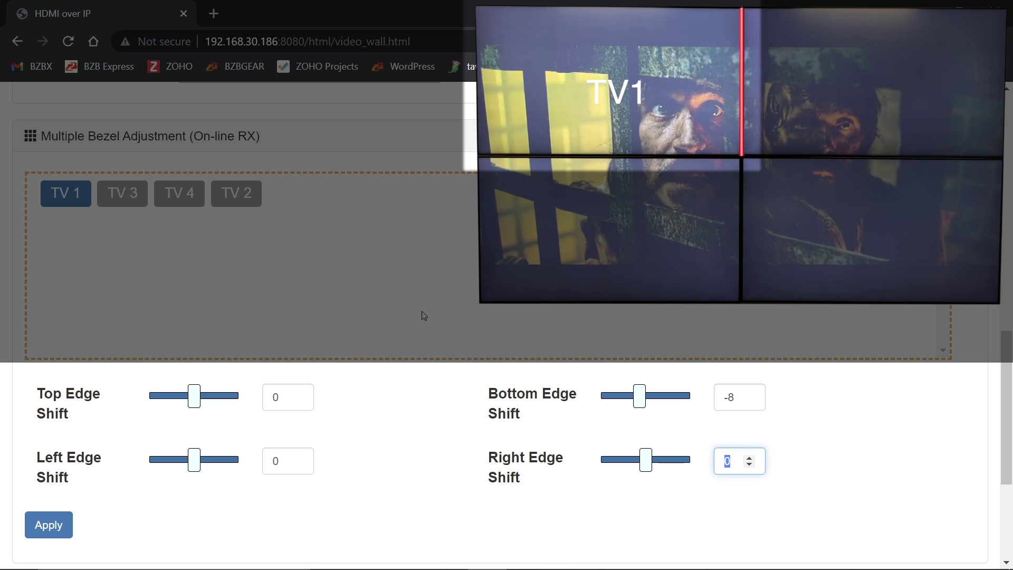
pyautogui.write('8')
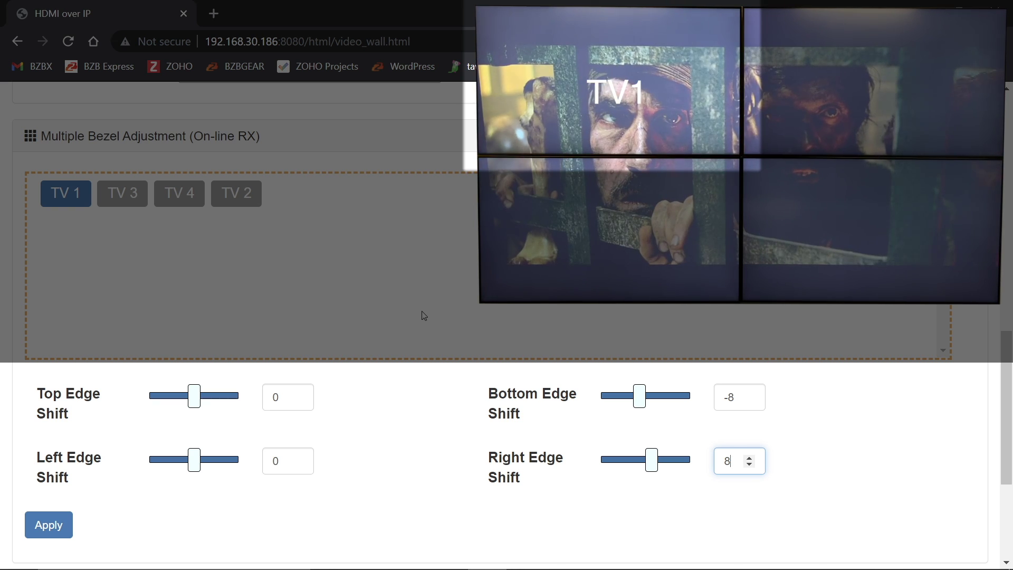
pyautogui.scroll(-1, 174, 295)
# Apply TV 1's bezel edge shift settings.
pyautogui.click(48, 525)
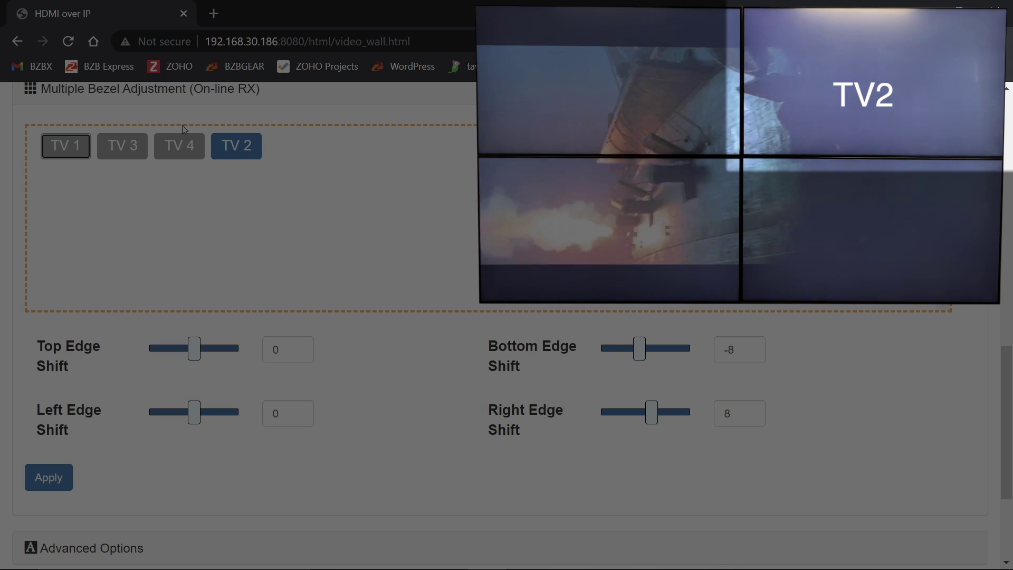
pyautogui.scroll(2, 182, 125)
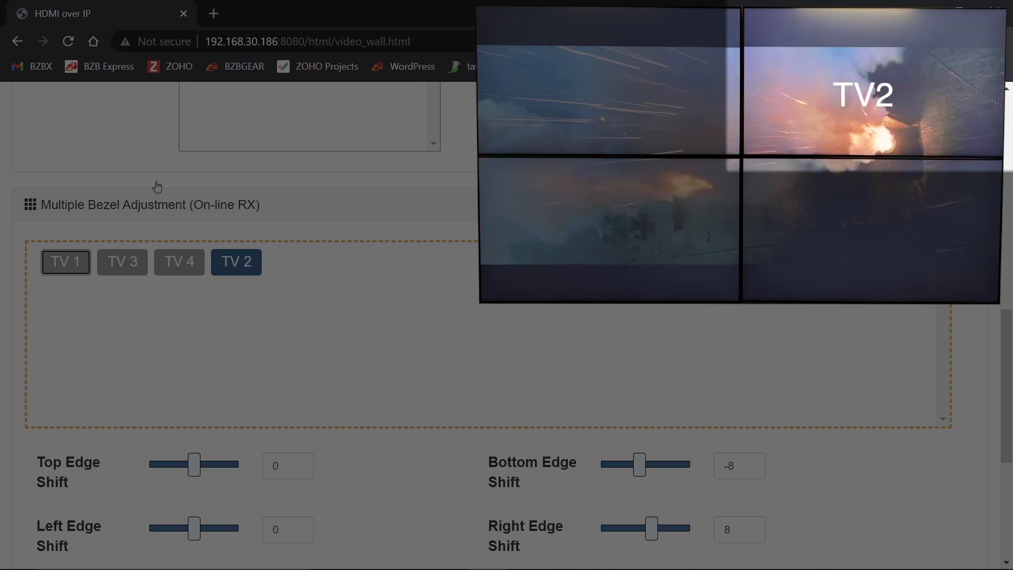
pyautogui.scroll(-2, 137, 242)
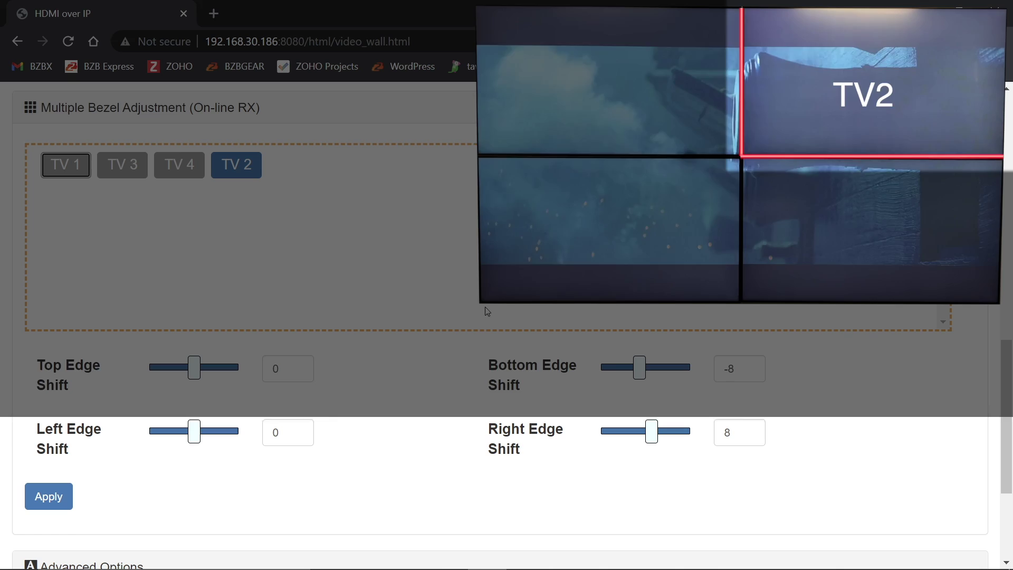
# Give TV 2 a right edge shift of 0 and left edge shift of -8, and apply.
pyautogui.press('Tab')
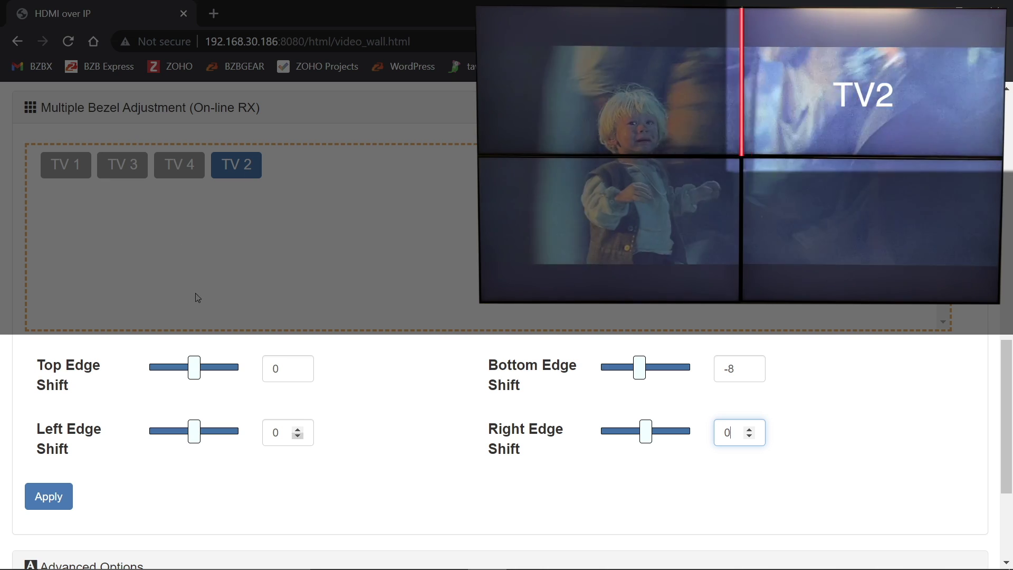
pyautogui.click(280, 433)
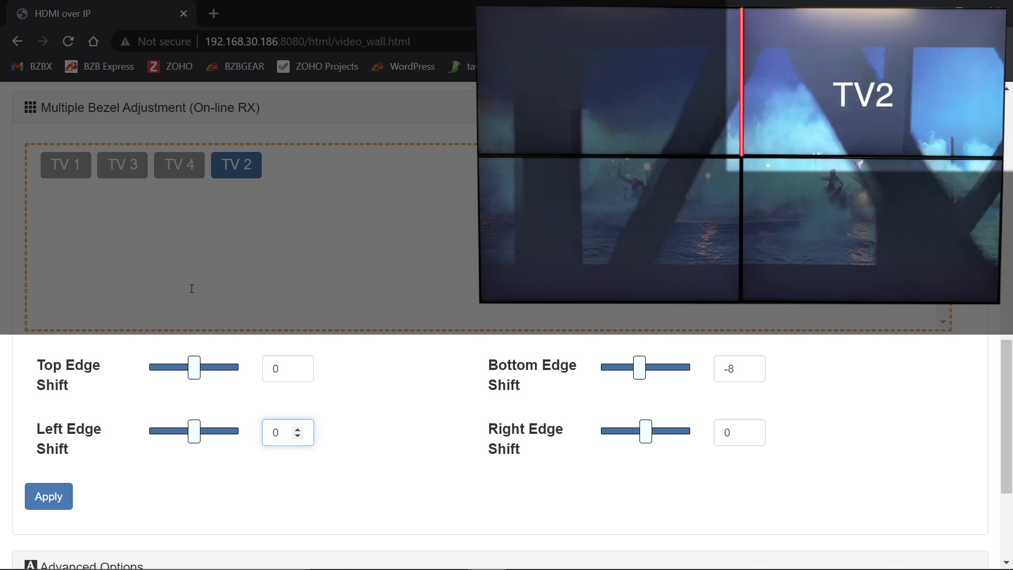
pyautogui.hotkey('ctrl', 'a')
pyautogui.write('-8')
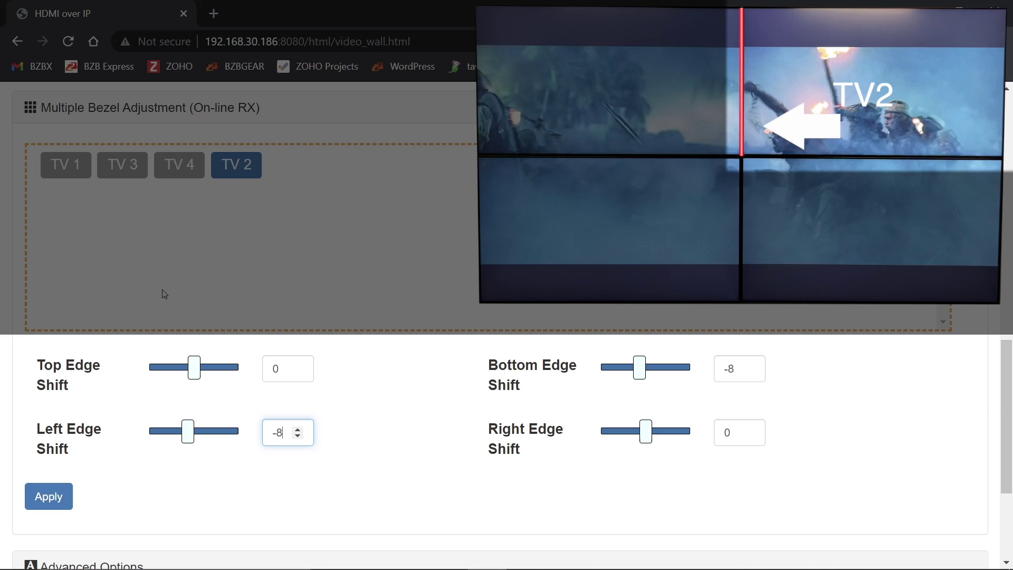
pyautogui.press('Tab')
pyautogui.press('Return')
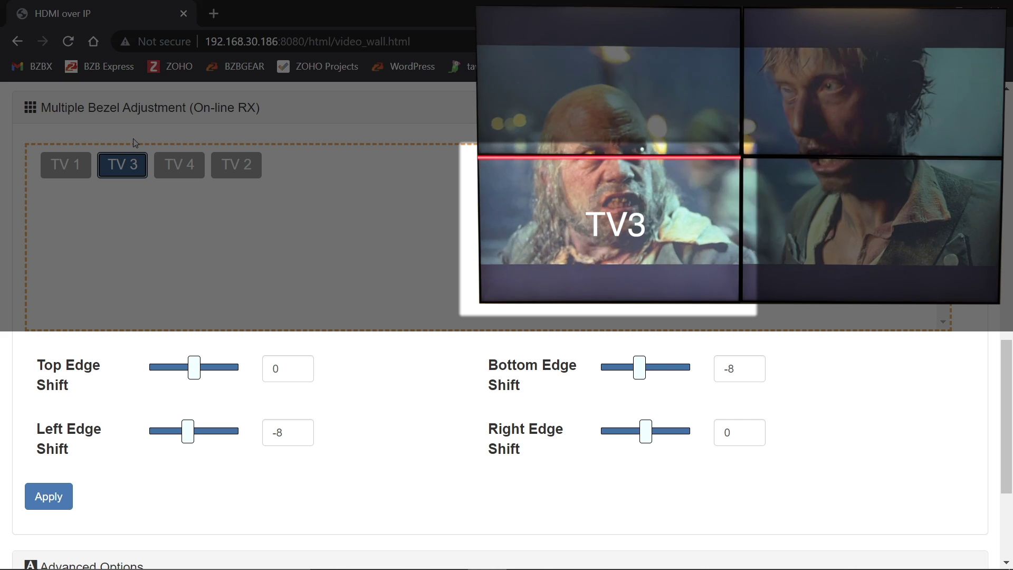
# Set TV 3's bottom and left shifts to 0, top and right to 8, and apply.
pyautogui.click(736, 368)
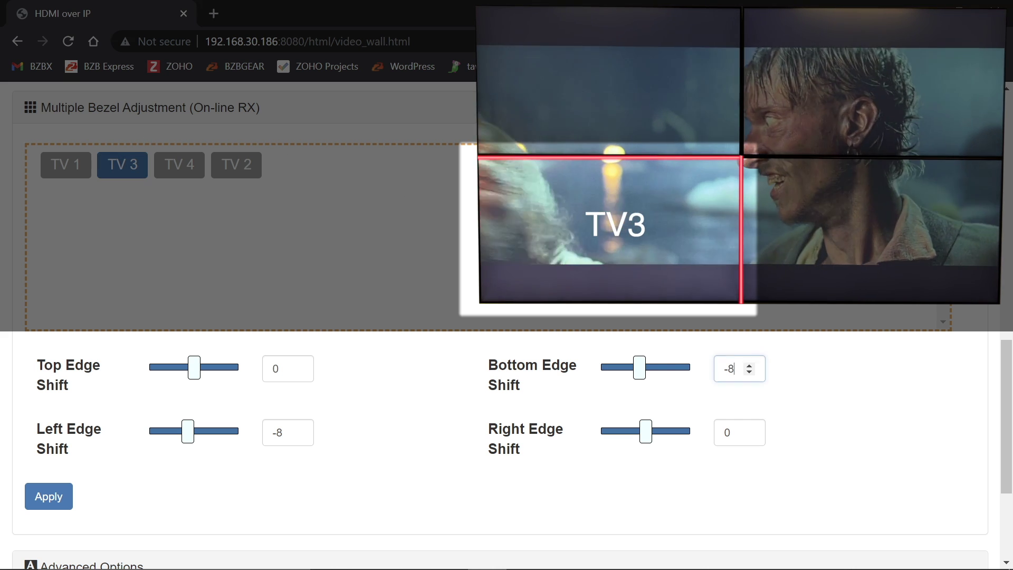
pyautogui.hotkey('ctrl', 'a')
pyautogui.write('0')
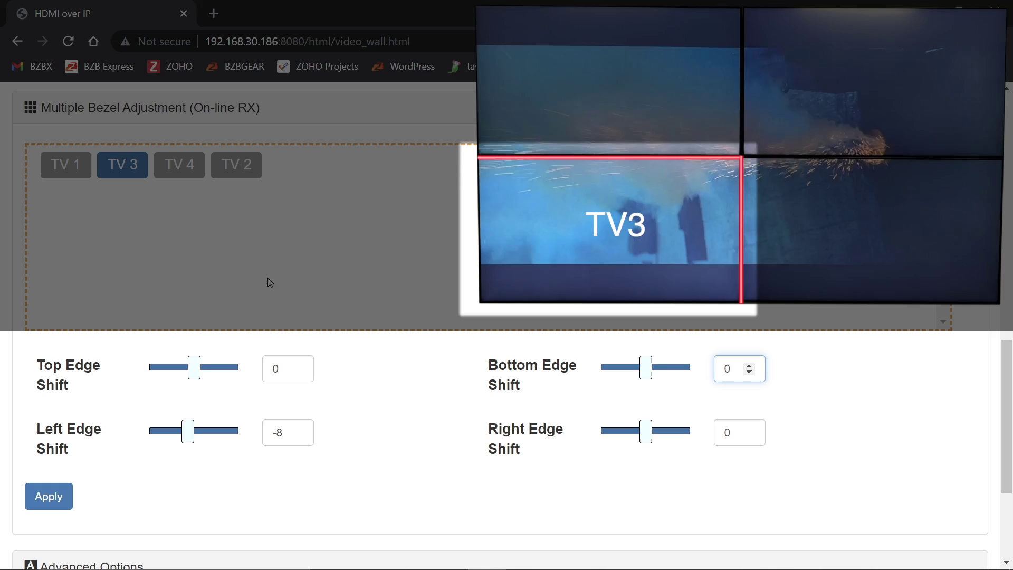
pyautogui.press('Tab')
pyautogui.write('0')
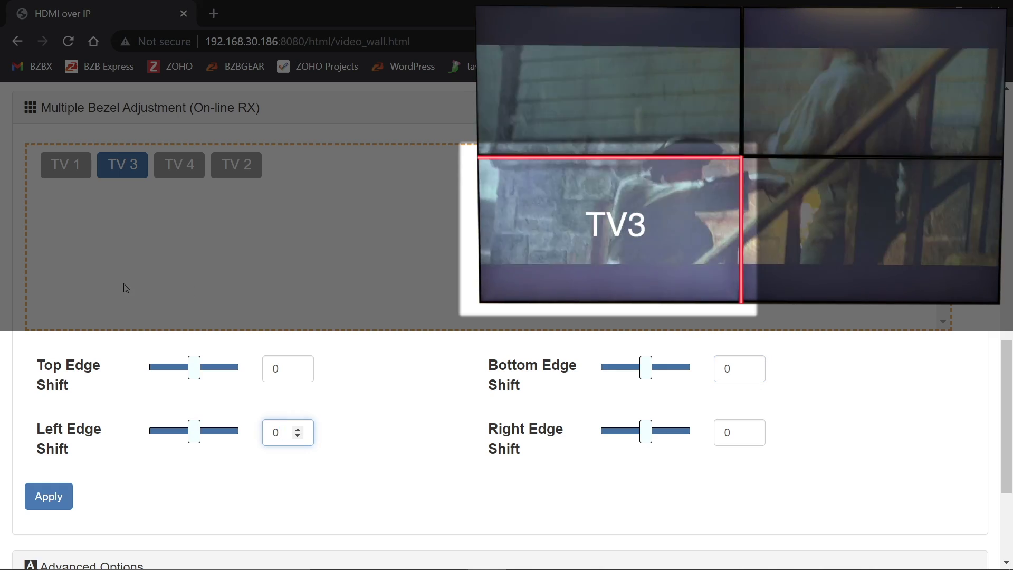
pyautogui.hotkey('shift', 'Tab')
pyautogui.hotkey('shift', 'Tab')
pyautogui.write('0')
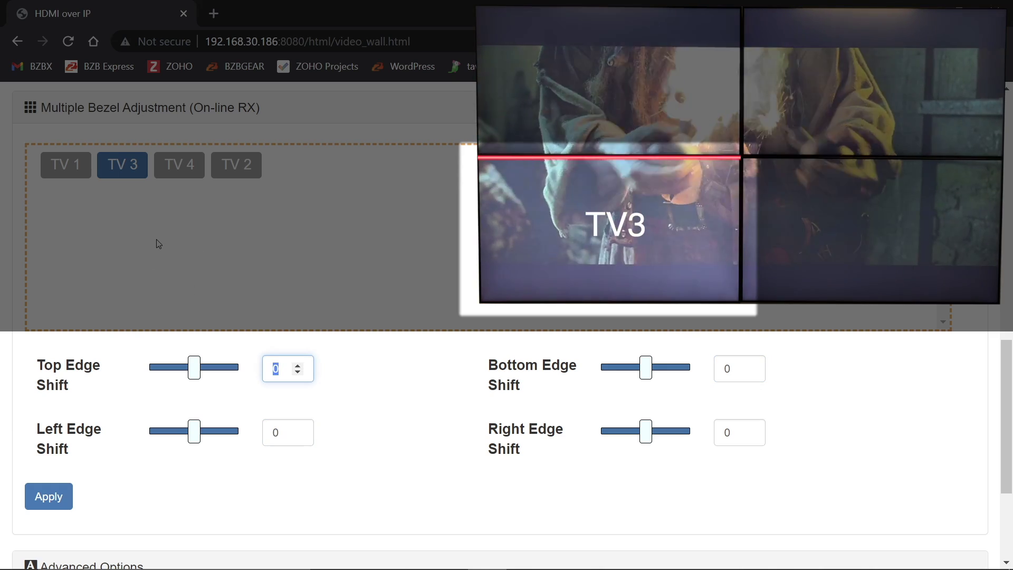
pyautogui.write('8')
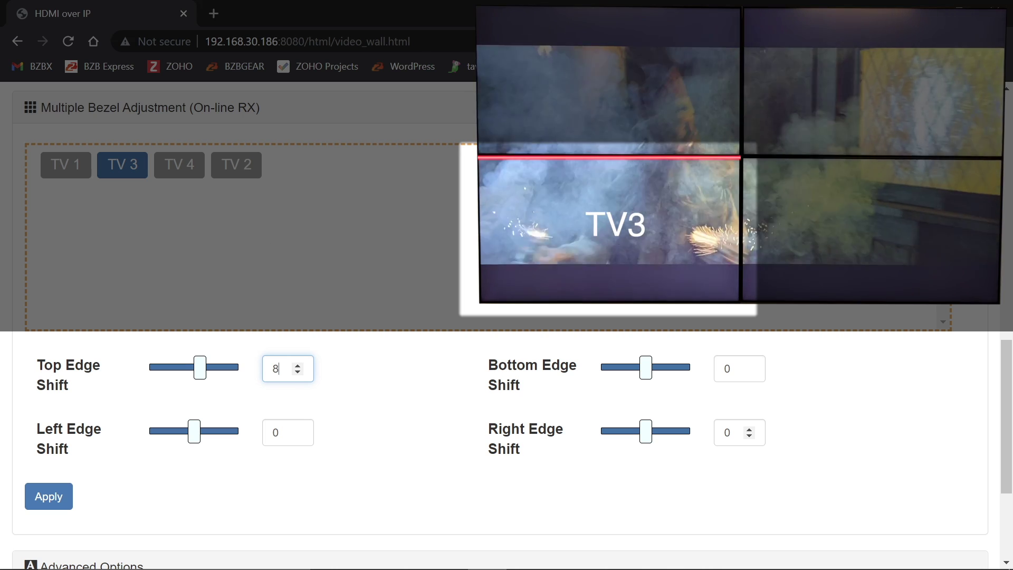
pyautogui.press('Tab')
pyautogui.press('Tab')
pyautogui.press('Tab')
pyautogui.write('8')
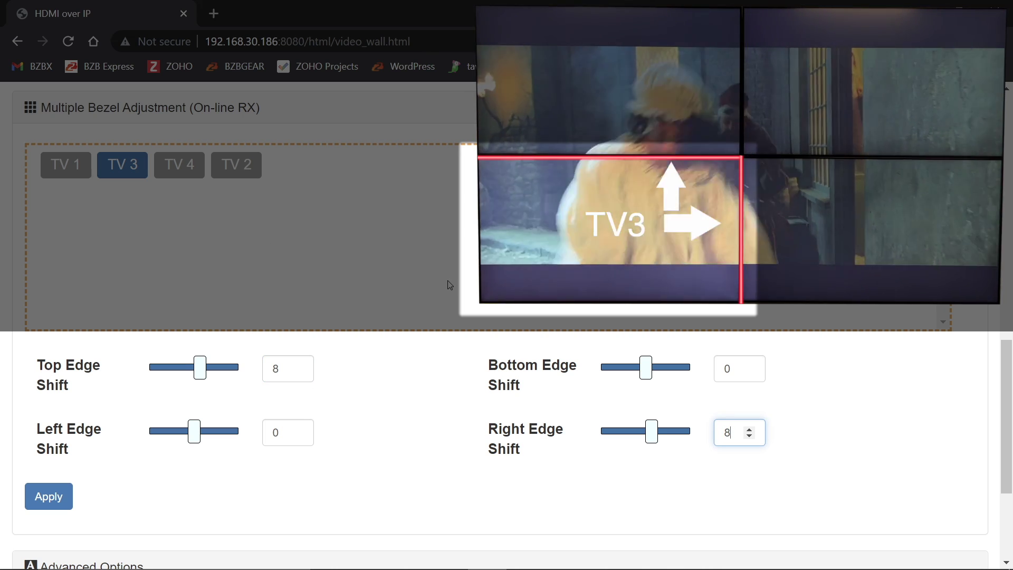
pyautogui.press('Tab')
pyautogui.press('Return')
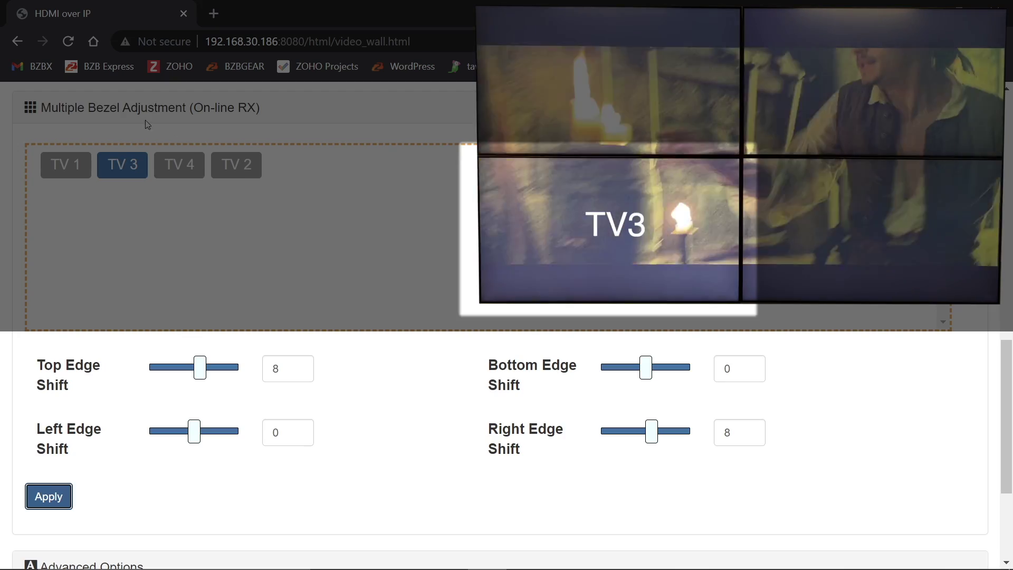
# Select TV 4, set right edge shift 0 and left edge shift -8, and apply.
pyautogui.click(179, 165)
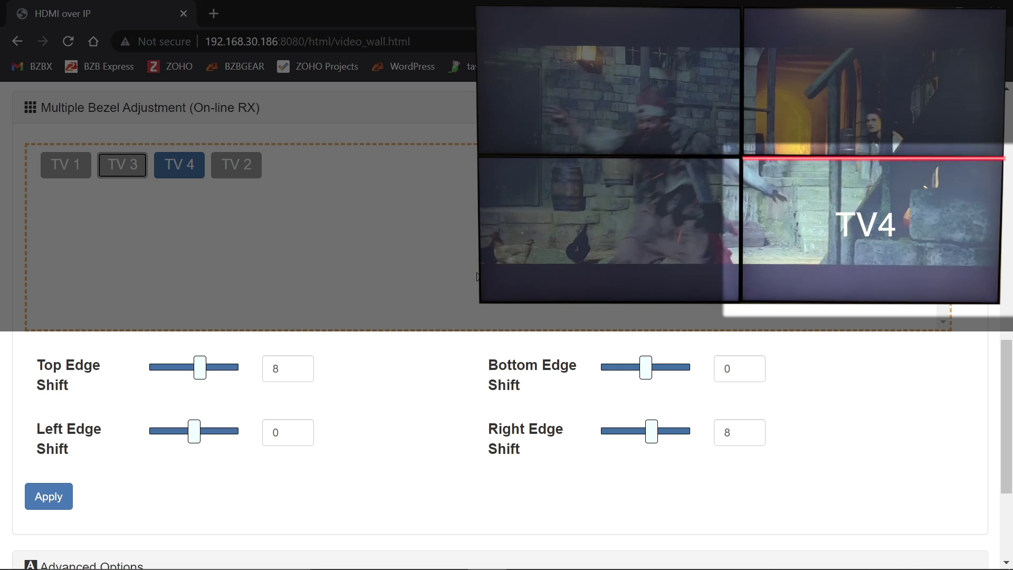
pyautogui.doubleClick(727, 432)
pyautogui.write('0')
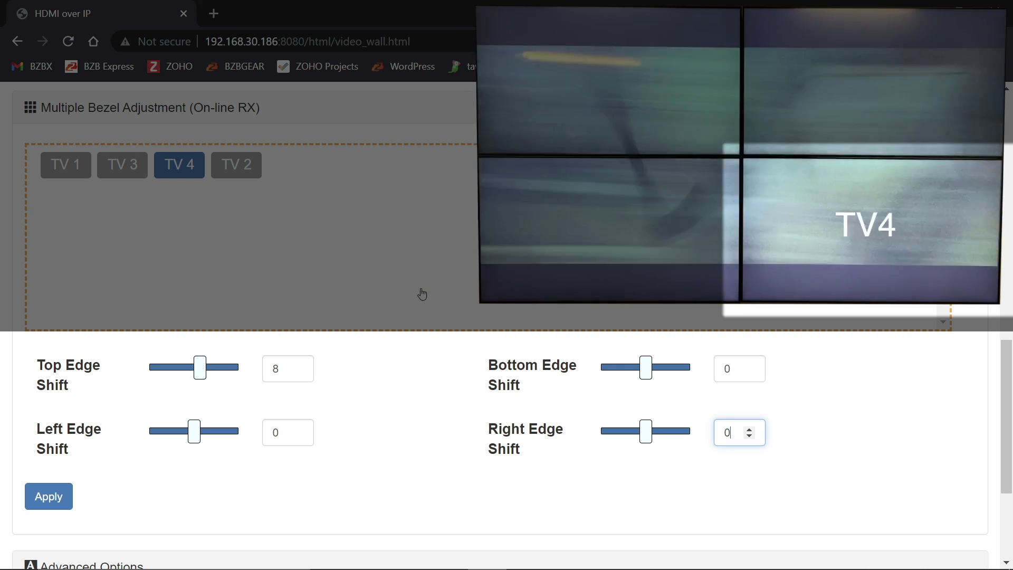
pyautogui.hotkey('shift', 'Tab')
pyautogui.hotkey('shift', 'Tab')
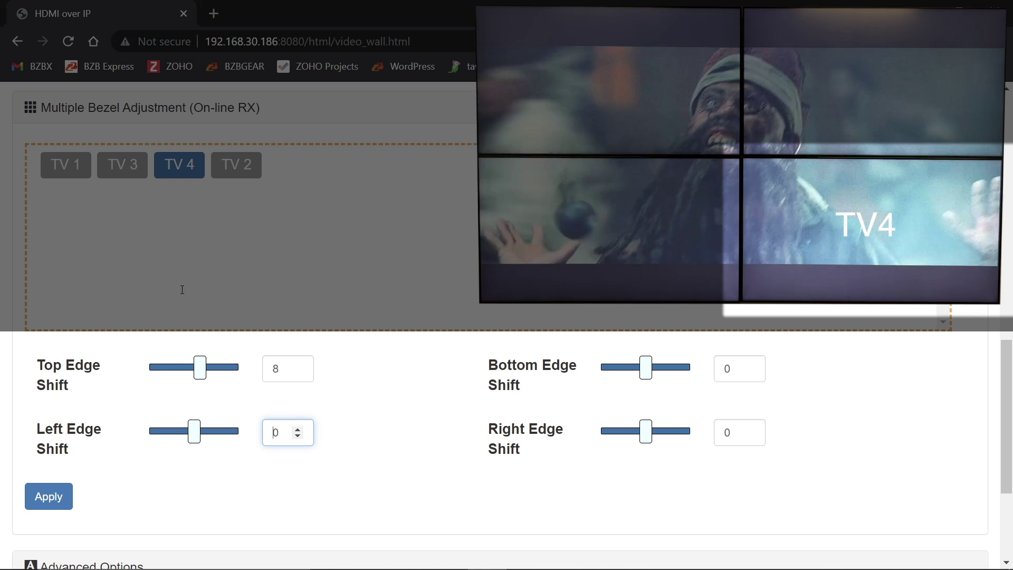
pyautogui.write('-8')
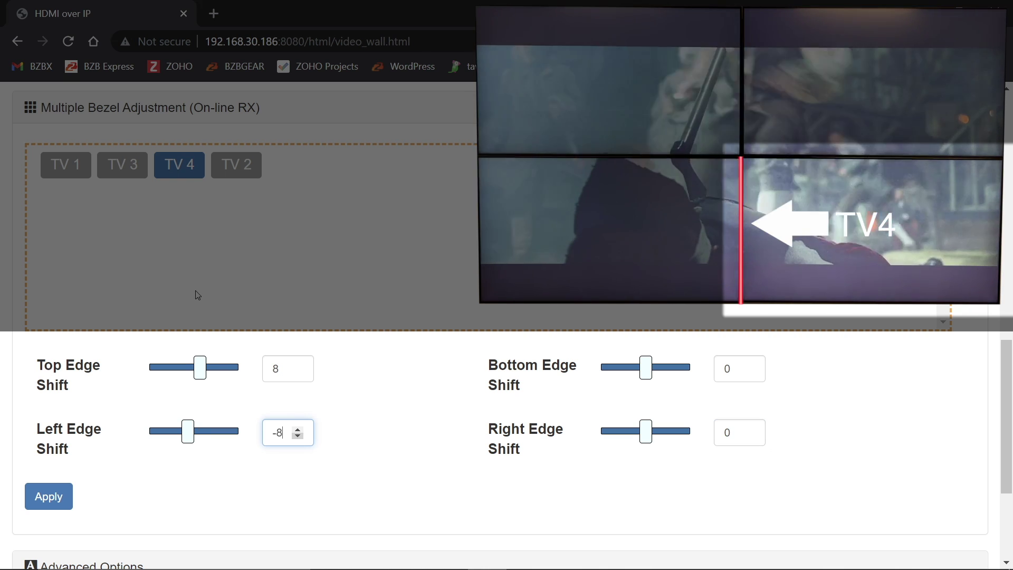
pyautogui.press('Return')
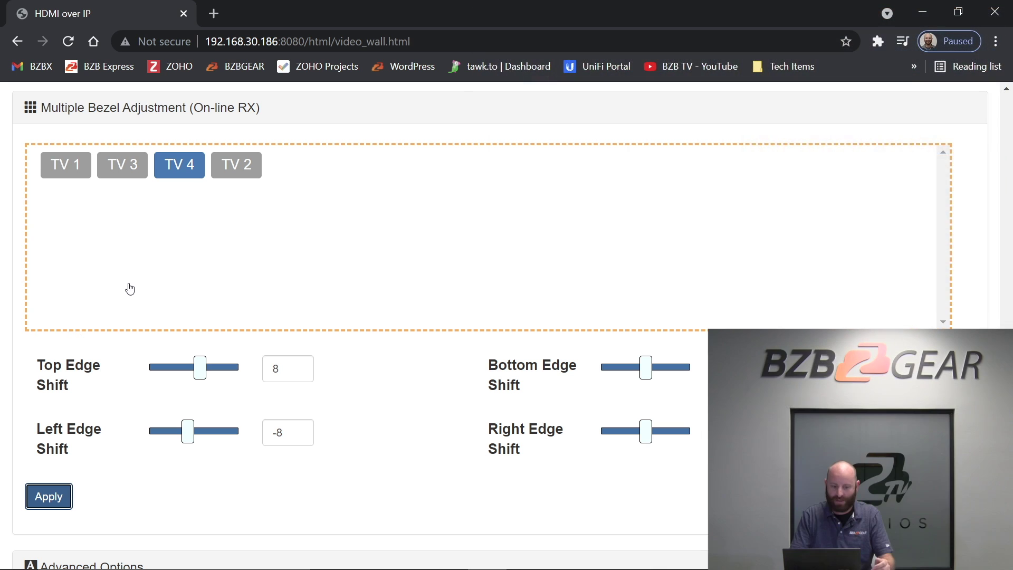
# Save the Blu-Ray Video Wall preset, now holding the TV 1–4 bezel edge shifts.
pyautogui.scroll(10, 130, 288)
pyautogui.scroll(4, 130, 288)
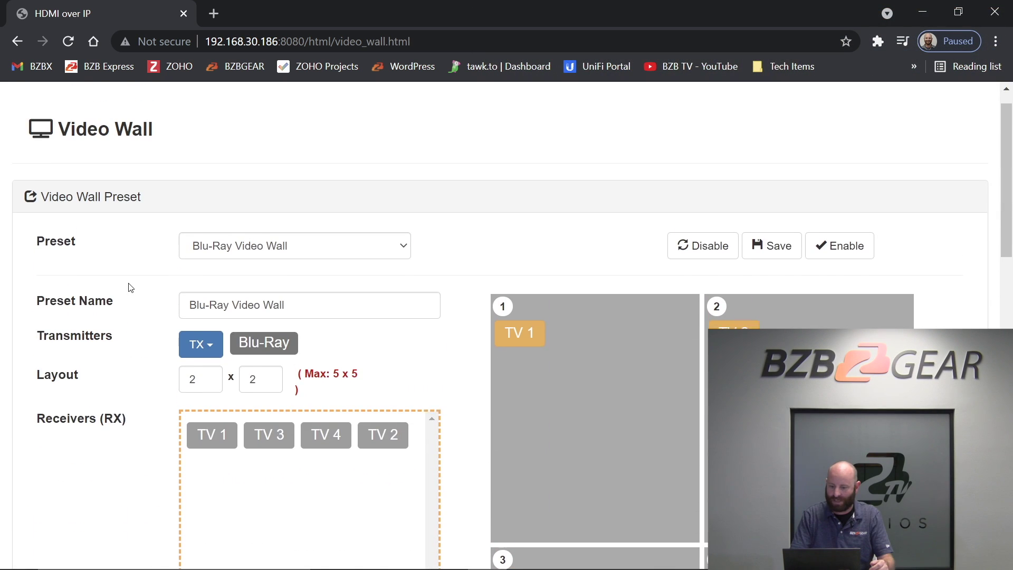
pyautogui.hotkey('shift', 'Tab')
pyautogui.press('Return')
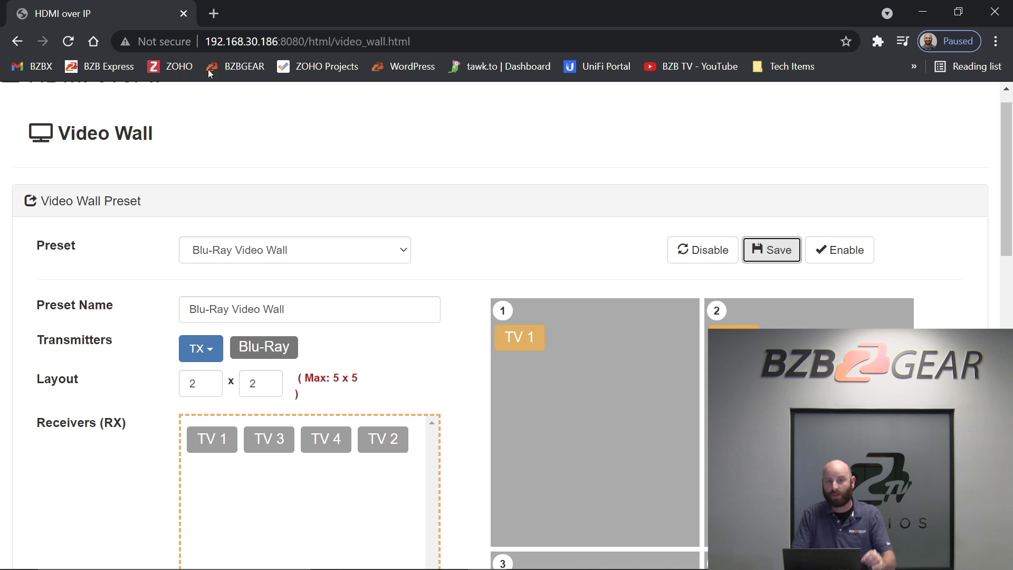
pyautogui.scroll(-3, 211, 77)
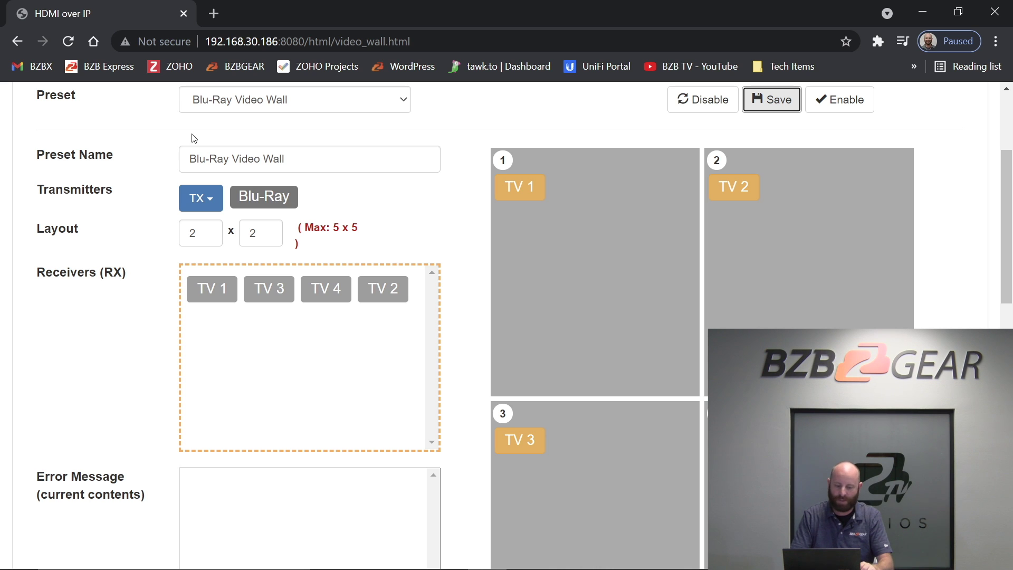
pyautogui.scroll(-15, 106, 173)
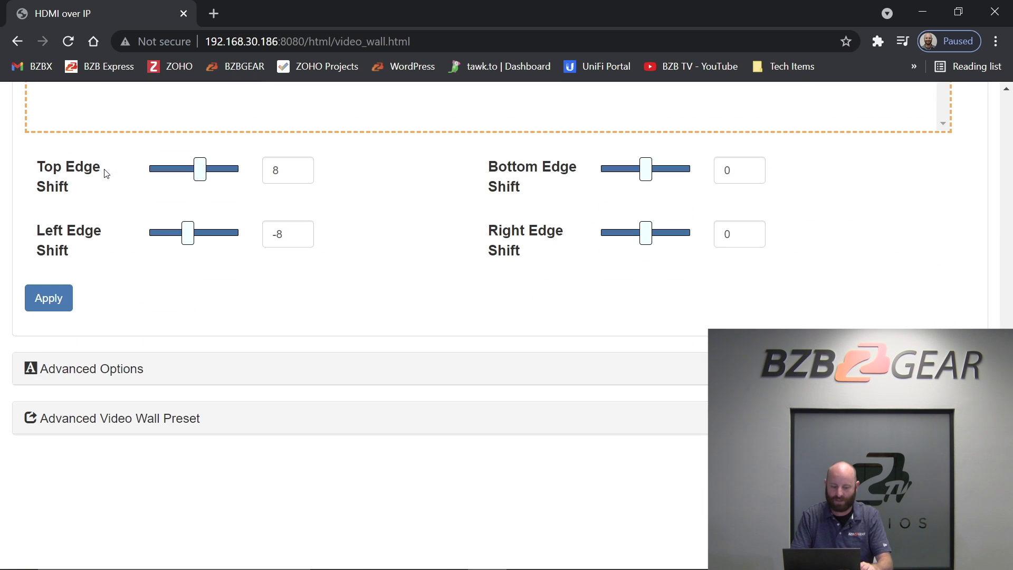
# Expand the Advanced Options section down to the RX List and bezel and gap compensation fields.
pyautogui.click(84, 368)
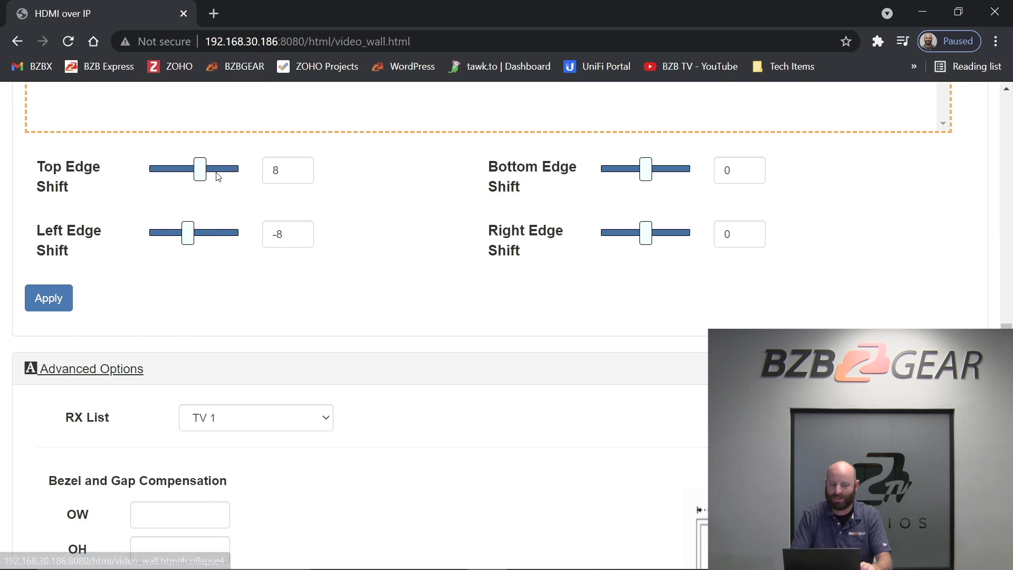
pyautogui.scroll(-5, 218, 176)
pyautogui.scroll(-1, 218, 176)
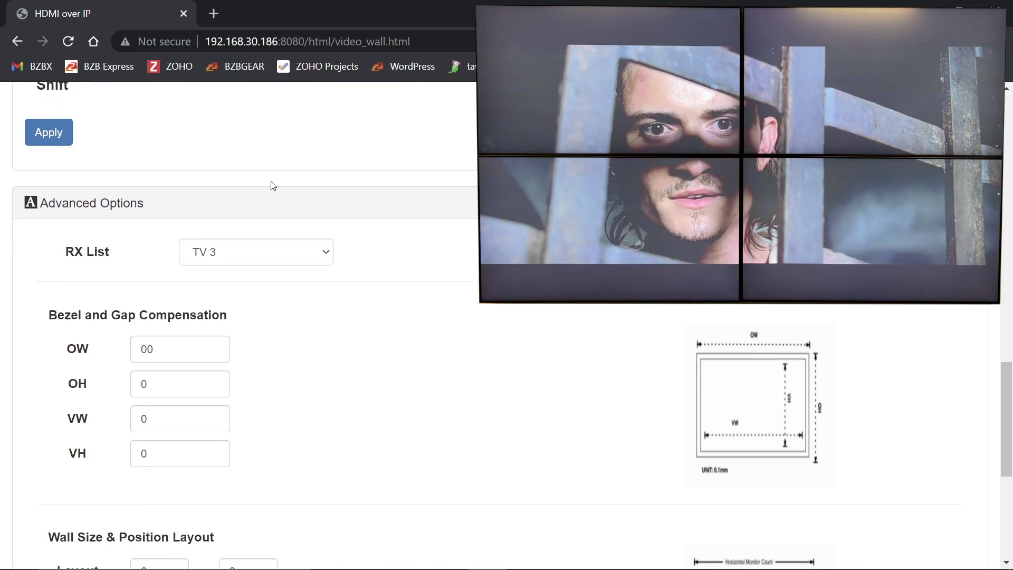
# Select TV 1 in the RX List dropdown as the receiver to configure.
pyautogui.scroll(3, 273, 185)
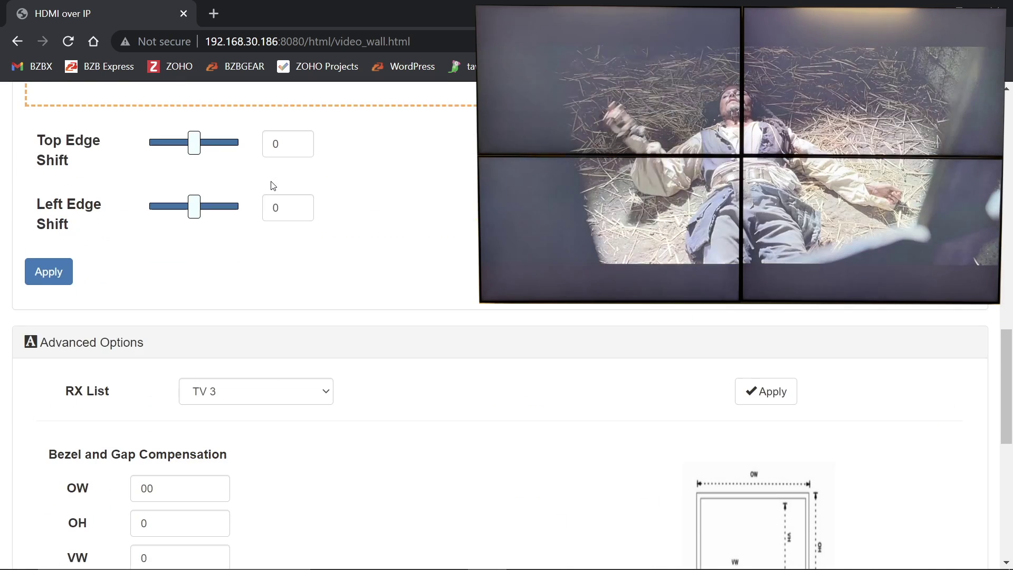
pyautogui.scroll(-1, 273, 185)
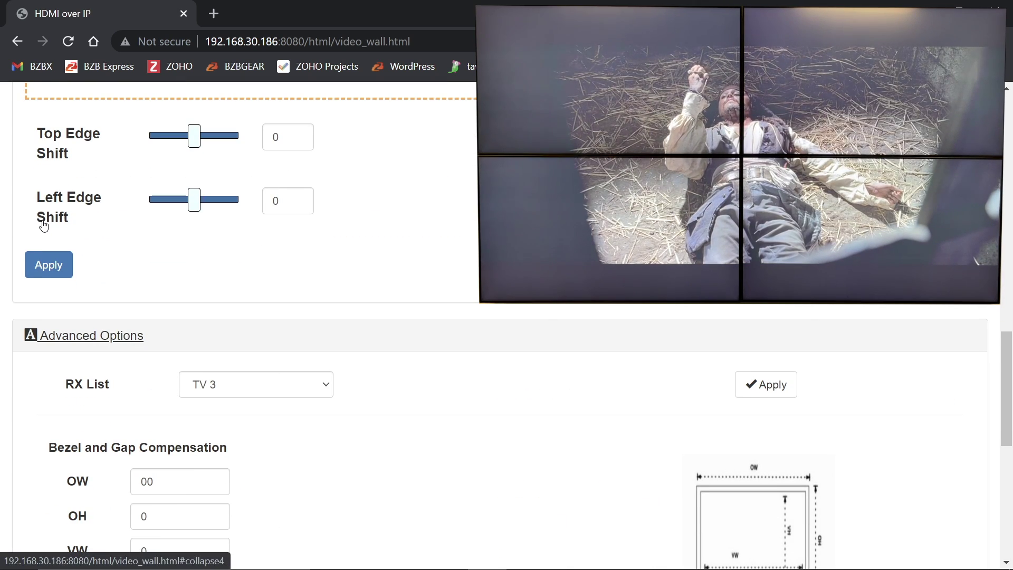
pyautogui.scroll(-1, 136, 225)
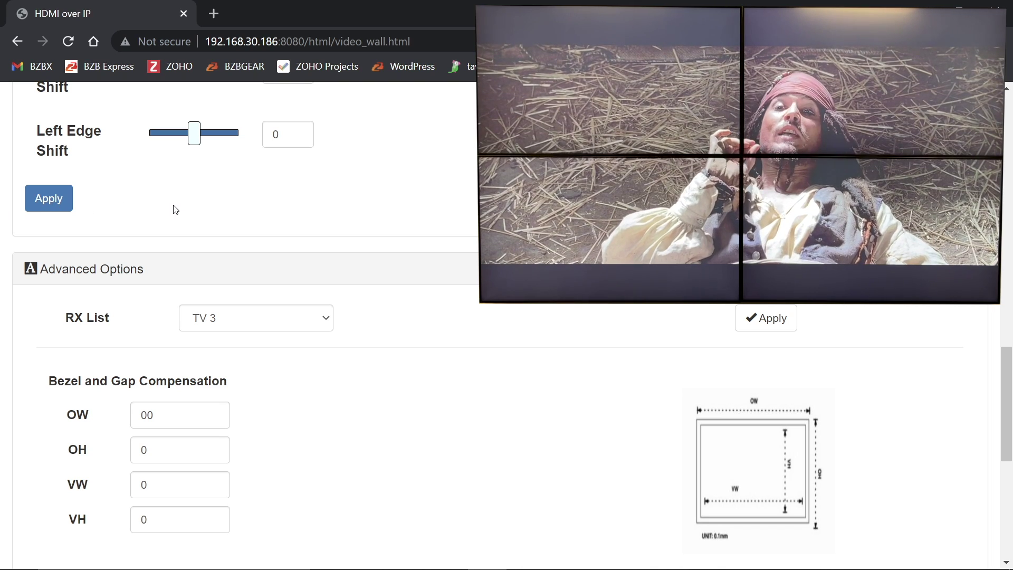
pyautogui.hotkey('alt', 'Down')
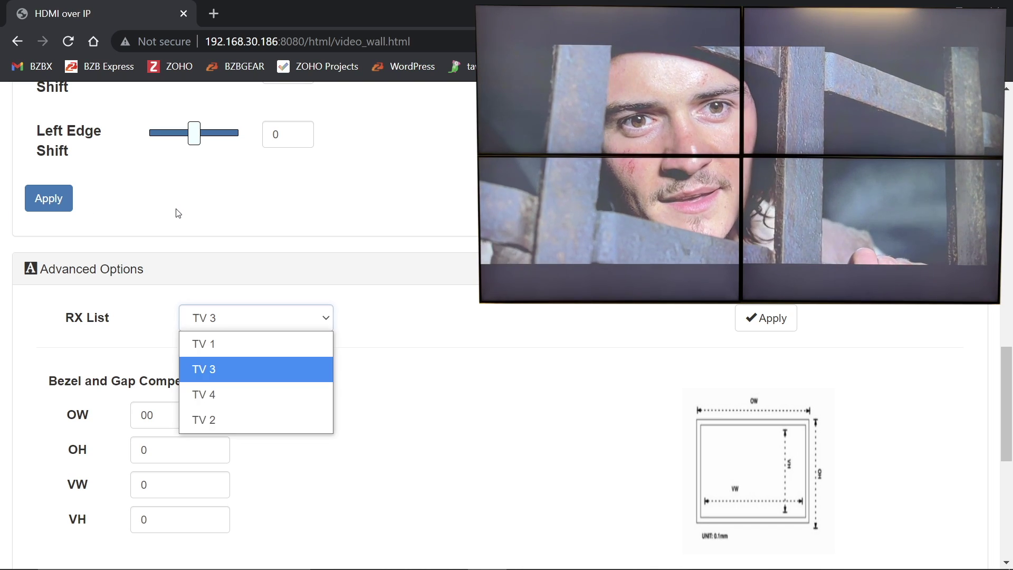
pyautogui.press('Up')
pyautogui.press('Up')
pyautogui.press('Return')
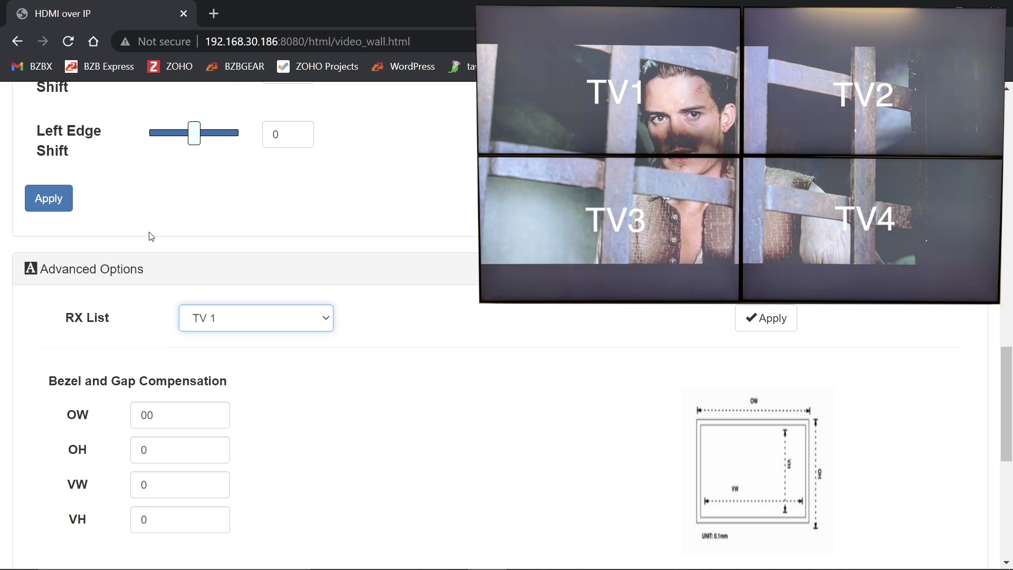
# Place TV 1 at row position 0, column position 0 in the 2 x 2 wall layout.
pyautogui.scroll(-3, 152, 237)
pyautogui.scroll(-2, 151, 236)
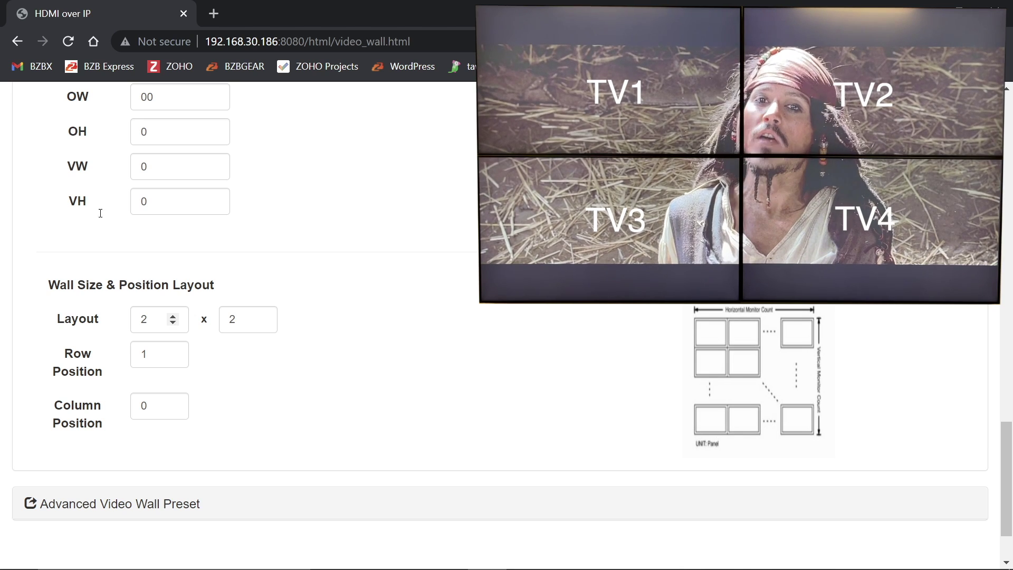
pyautogui.press('Tab')
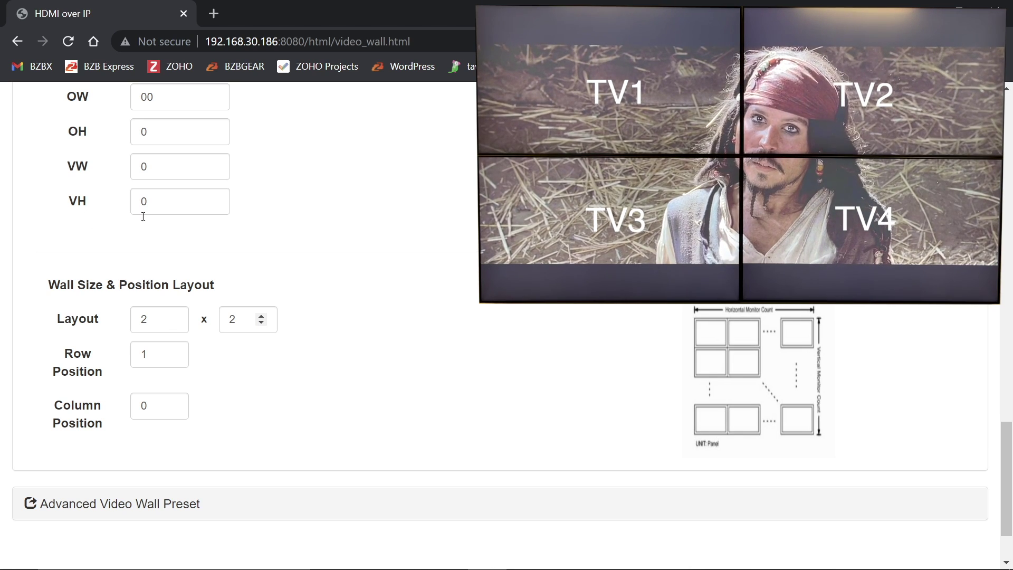
pyautogui.hotkey('shift', 'Tab')
pyautogui.click(68, 213)
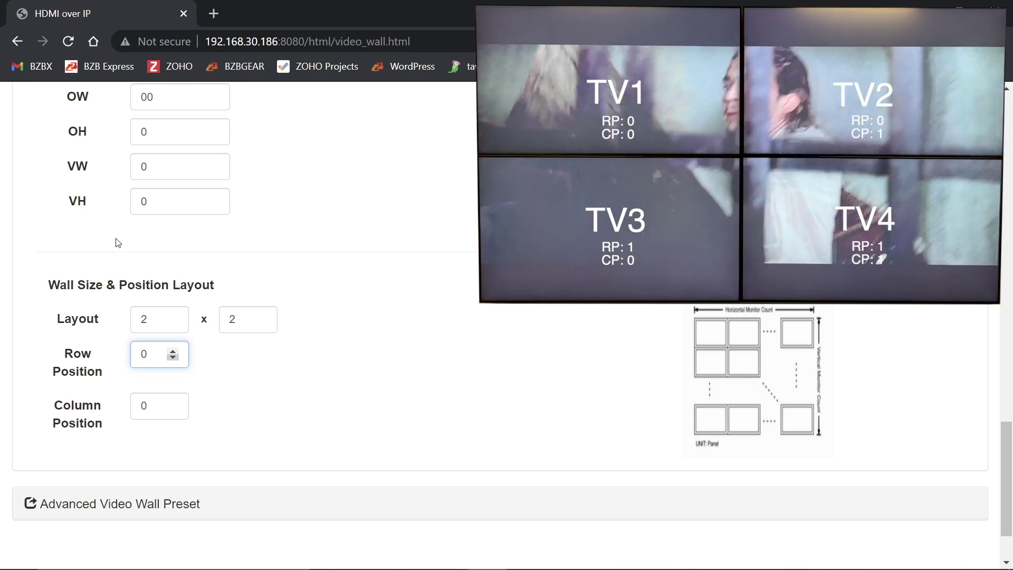
pyautogui.scroll(2, 118, 242)
pyautogui.scroll(-3, 117, 242)
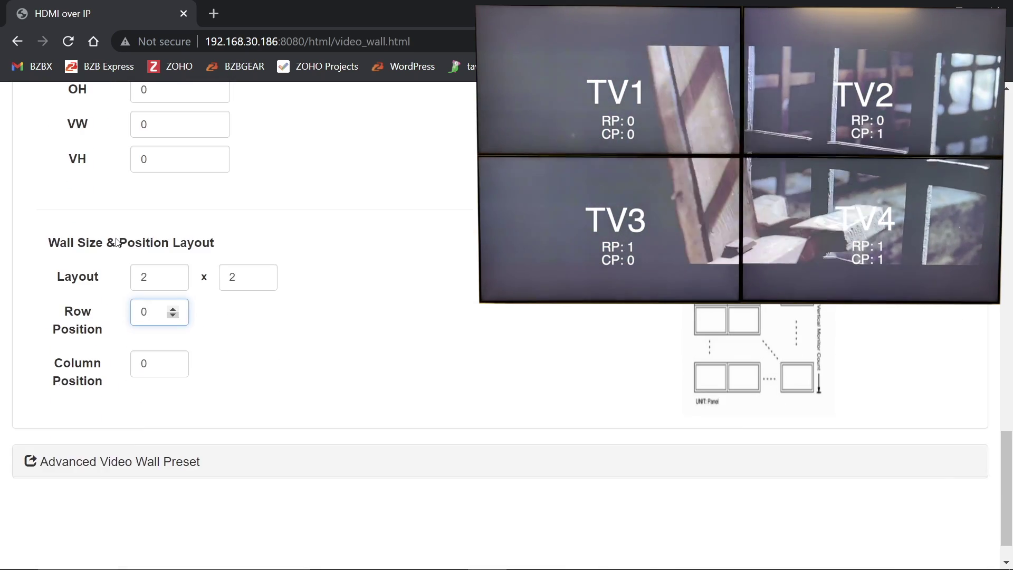
pyautogui.scroll(8, 232, 238)
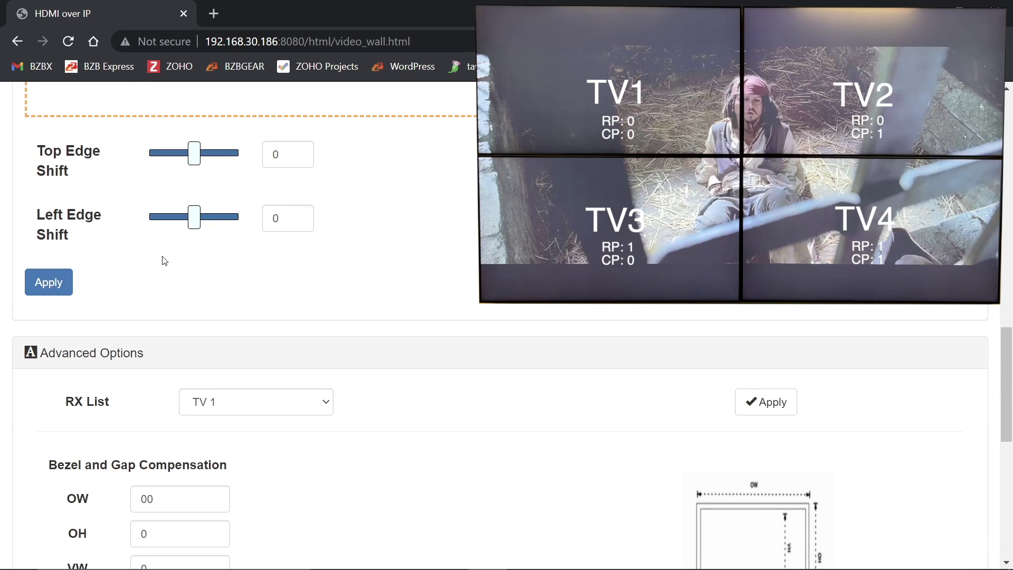
pyautogui.scroll(-4, 165, 259)
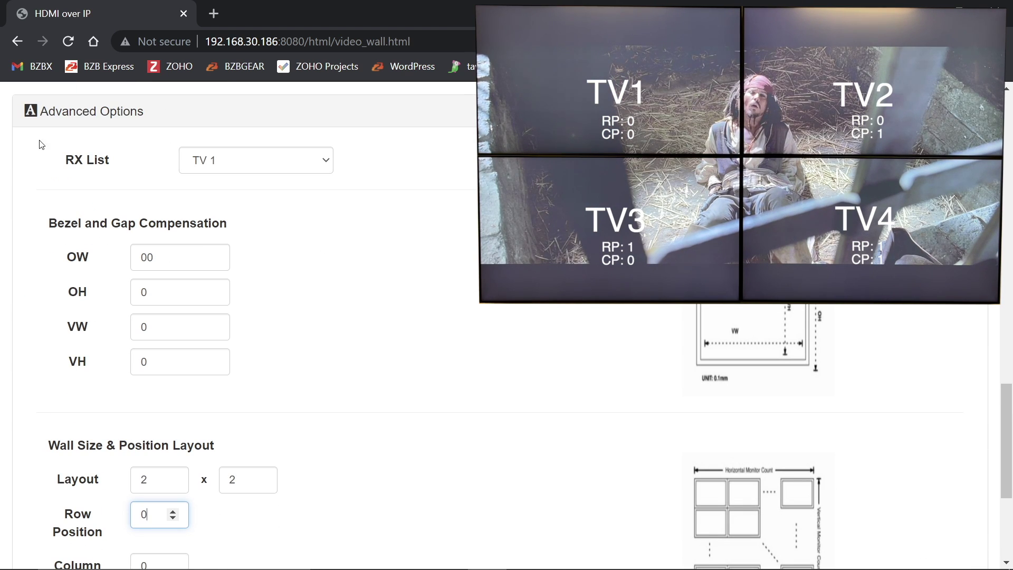
# Enter TV 1's compensation values: OW 1230, OH 700, VW 1210 and VH 681.
pyautogui.hotkey('shift', 'Tab')
pyautogui.hotkey('shift', 'Tab')
pyautogui.hotkey('shift', 'Tab')
pyautogui.hotkey('shift', 'Tab')
pyautogui.hotkey('shift', 'Tab')
pyautogui.hotkey('shift', 'Tab')
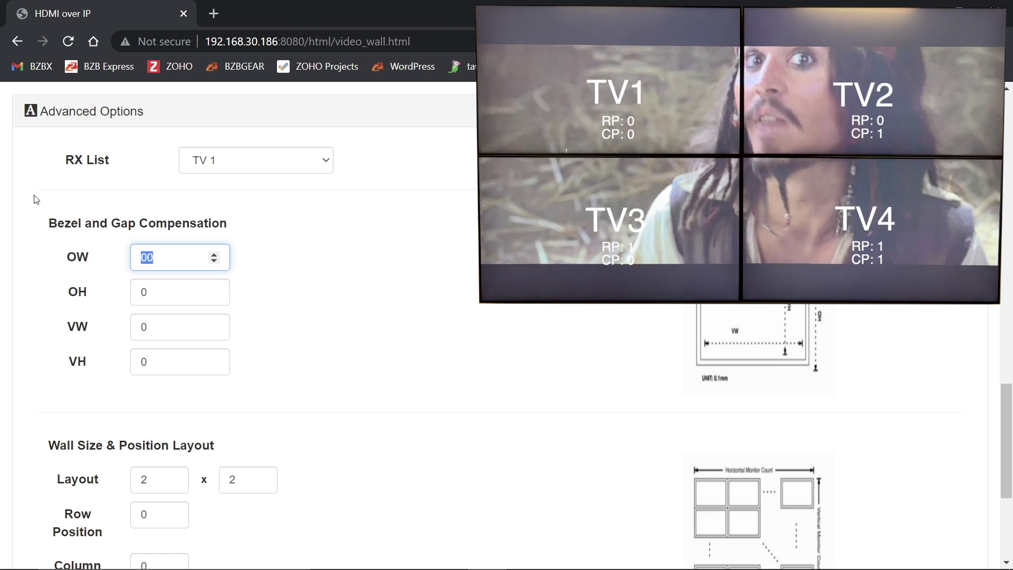
pyautogui.write('1230')
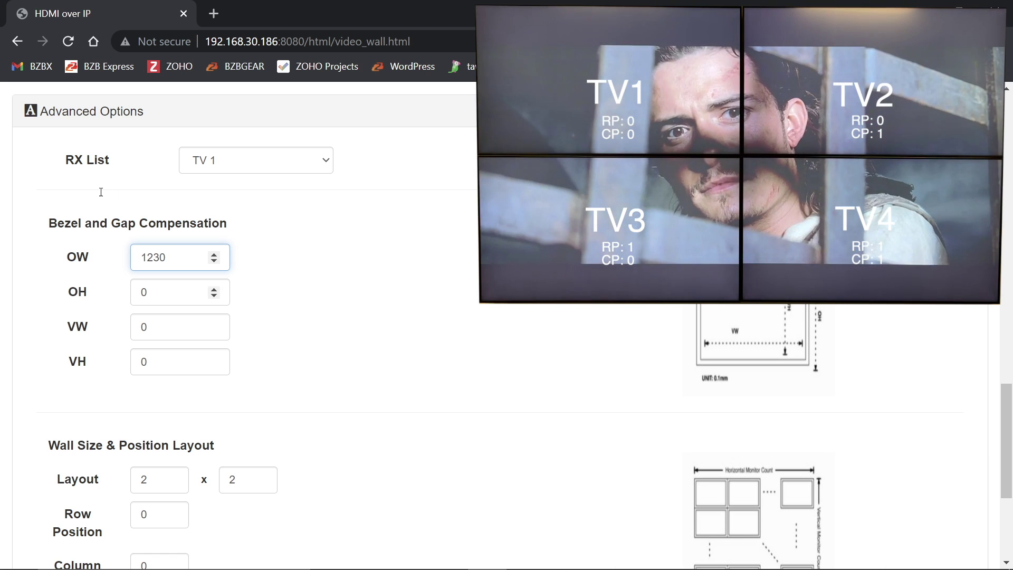
pyautogui.press('Tab')
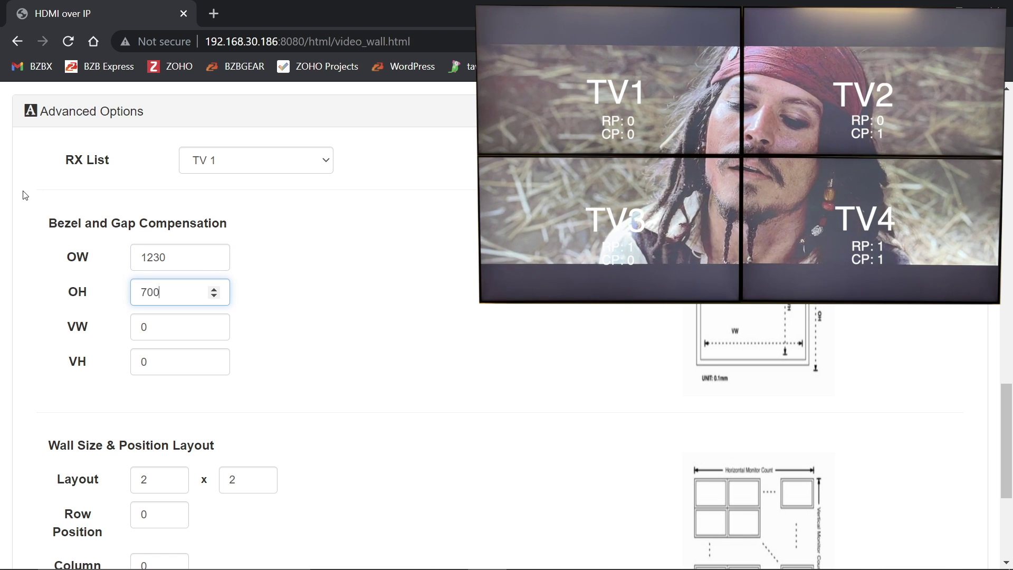
pyautogui.press('Tab')
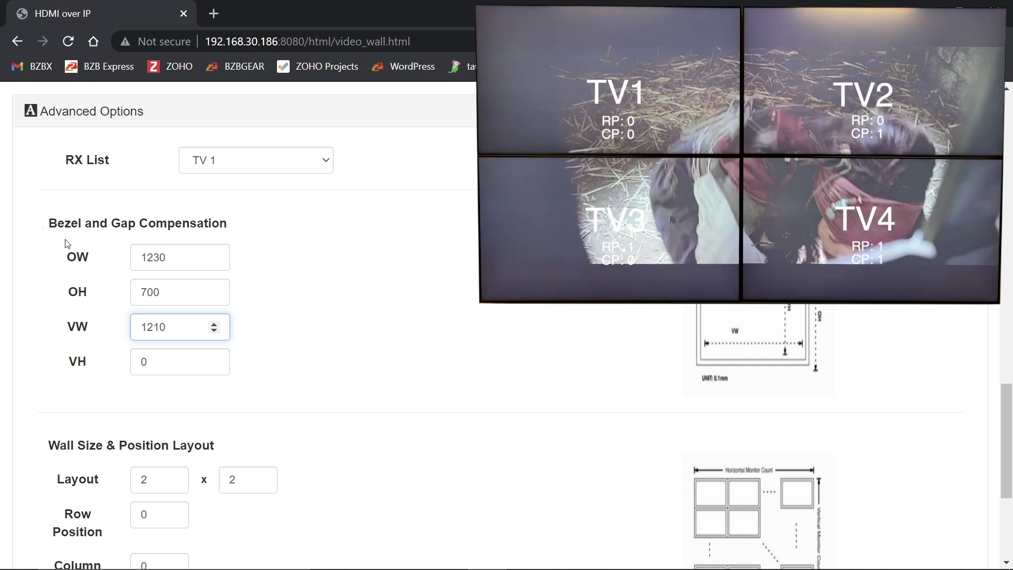
pyautogui.write('1210')
pyautogui.press('Tab')
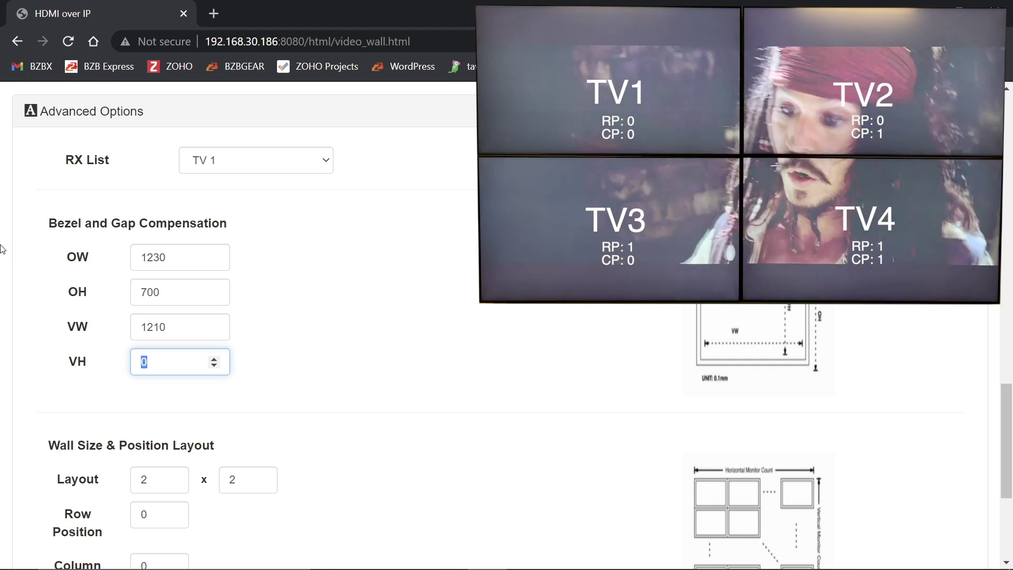
pyautogui.click(224, 237)
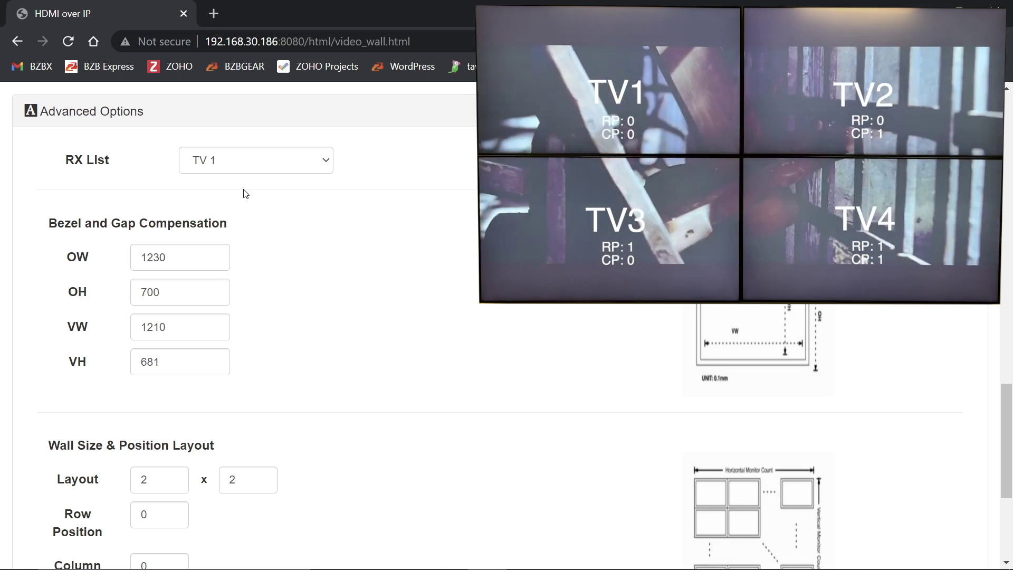
# Select TV 2 in the RX List as the receiver to configure.
pyautogui.hotkey('alt', 'Down')
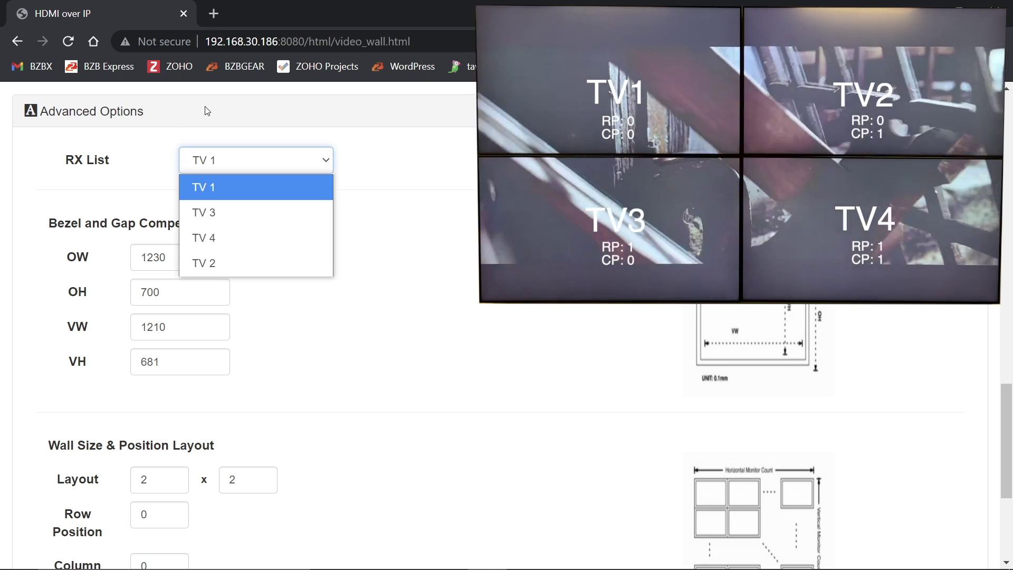
pyautogui.press('Down')
pyautogui.press('Down')
pyautogui.press('Down')
pyautogui.press('Return')
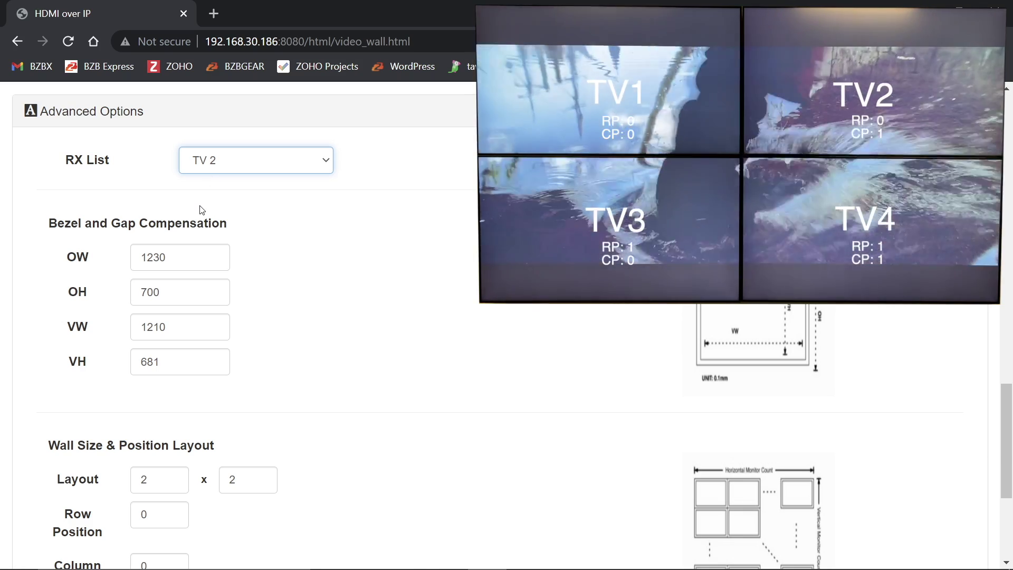
# Set TV 2's column position to 1 and apply the advanced wall settings.
pyautogui.scroll(-2, 202, 209)
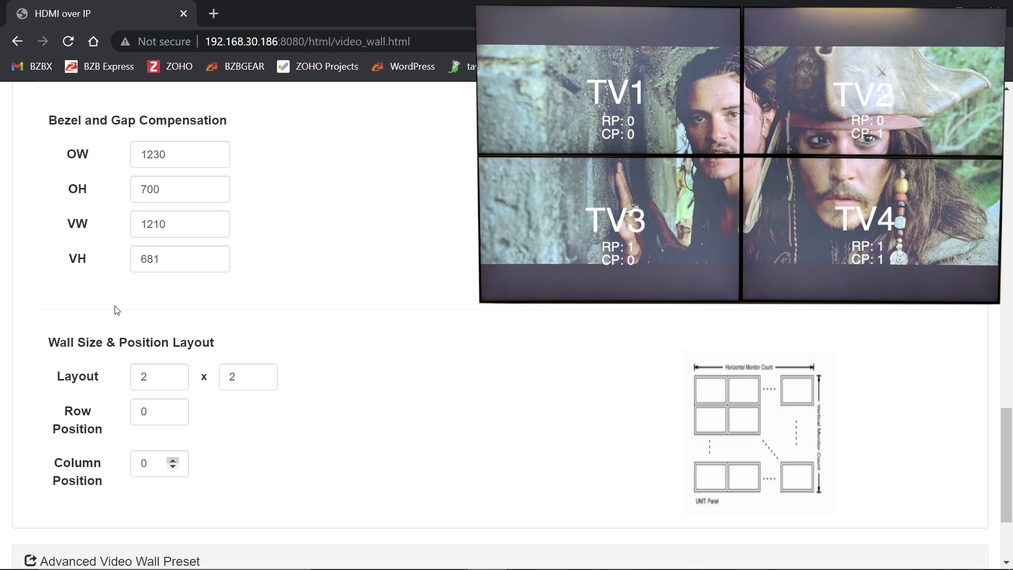
pyautogui.press('Up')
pyautogui.scroll(5, 237, 230)
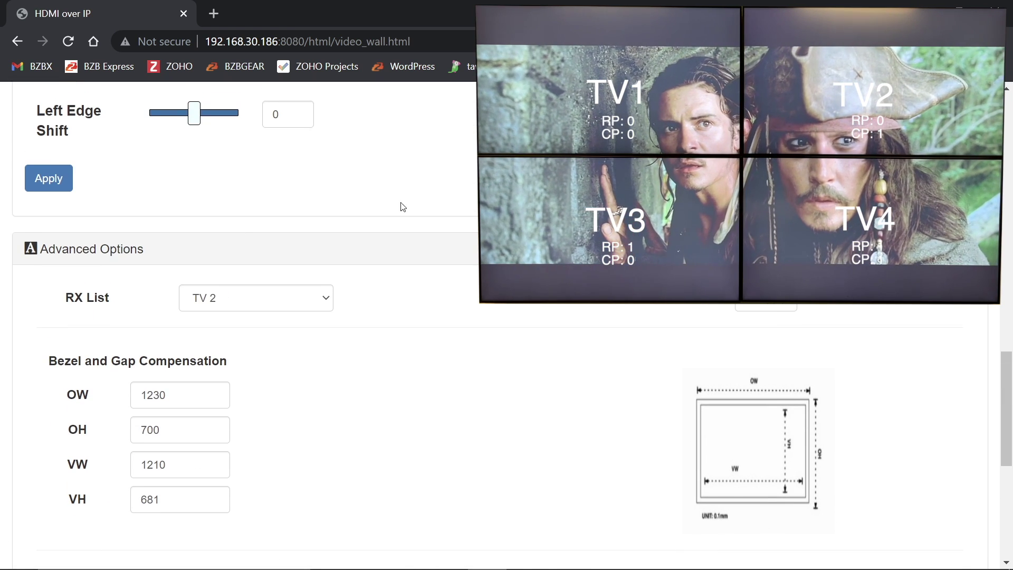
pyautogui.click(765, 298)
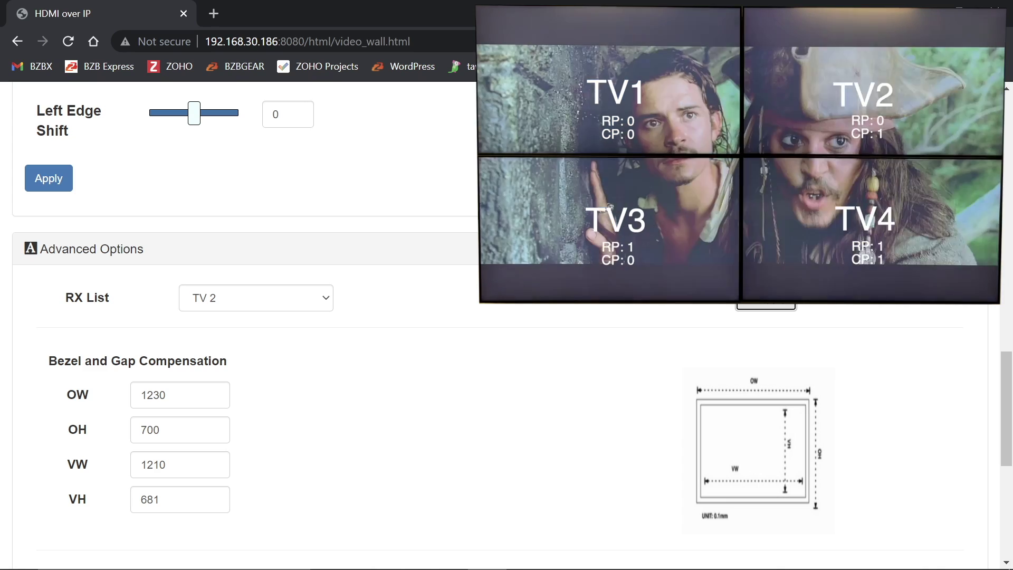
# Select TV 3 in the RX List as the receiver to configure.
pyautogui.hotkey('shift', 'Tab')
pyautogui.hotkey('alt', 'Down')
pyautogui.press('Up')
pyautogui.press('Up')
pyautogui.press('Return')
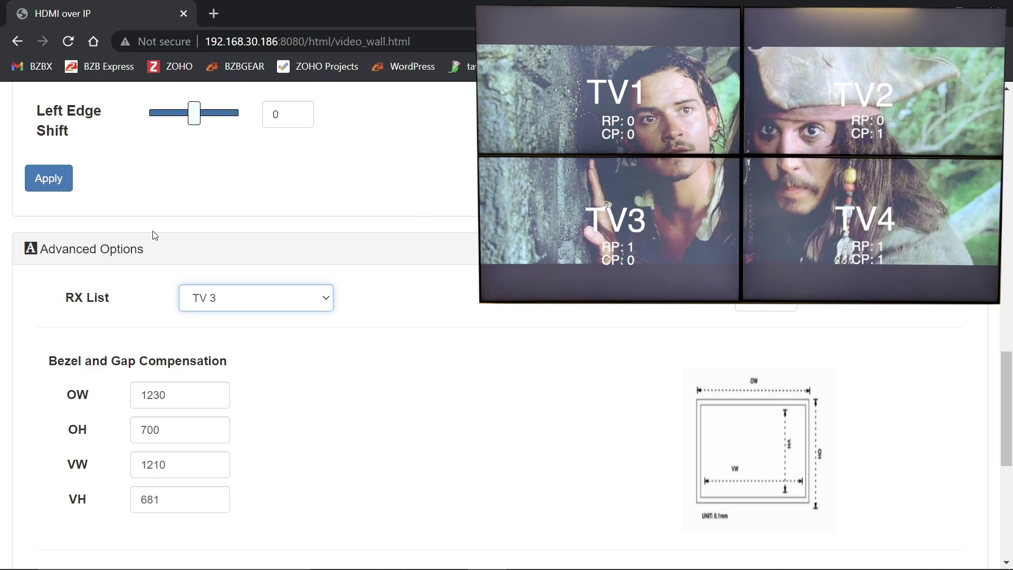
# Set TV 3's column position to 0 and row position to 1.
pyautogui.scroll(-7, 195, 252)
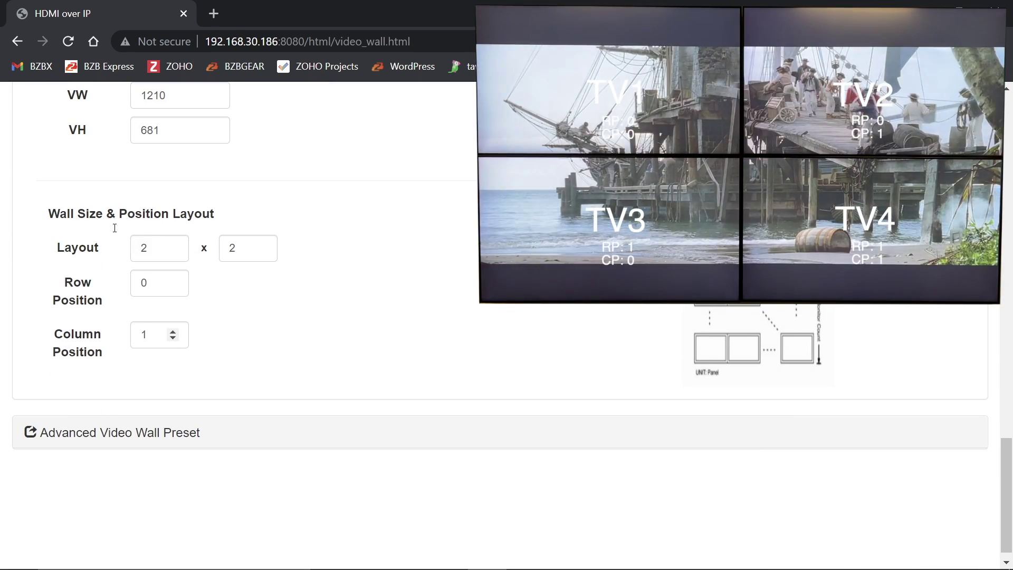
pyautogui.press('Down')
pyautogui.scroll(7, 226, 181)
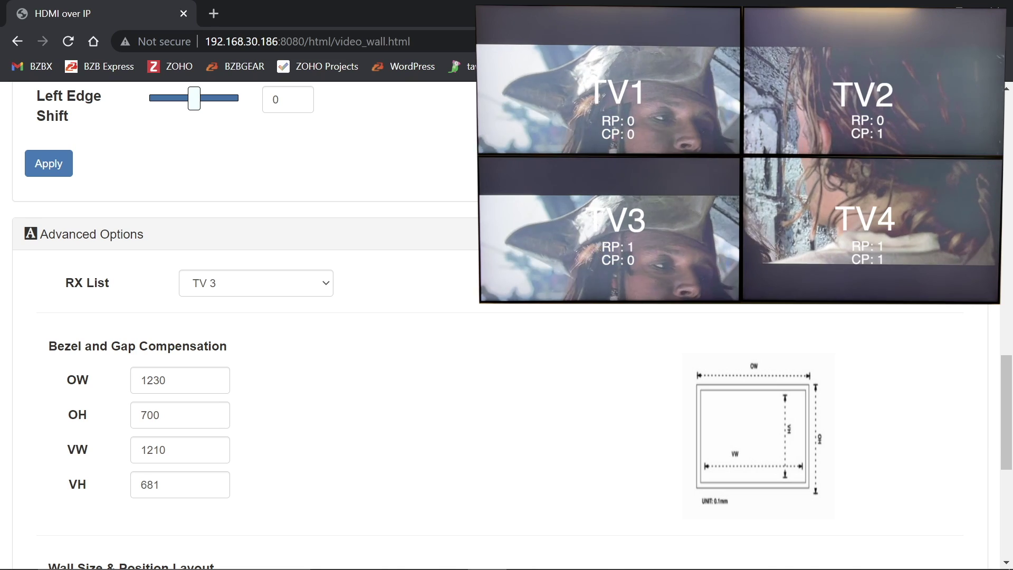
pyautogui.scroll(-2, 338, 212)
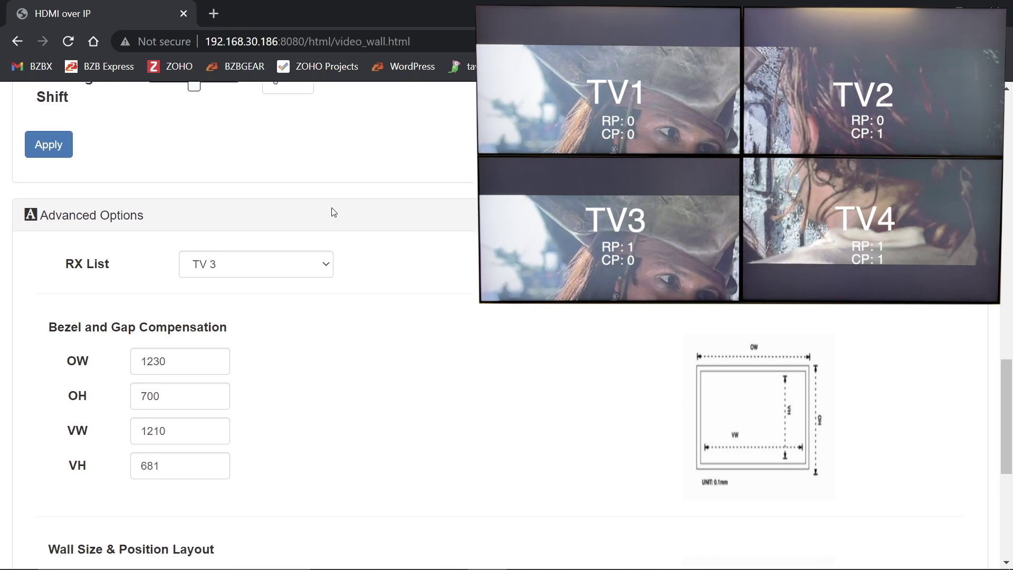
pyautogui.scroll(-2, 334, 212)
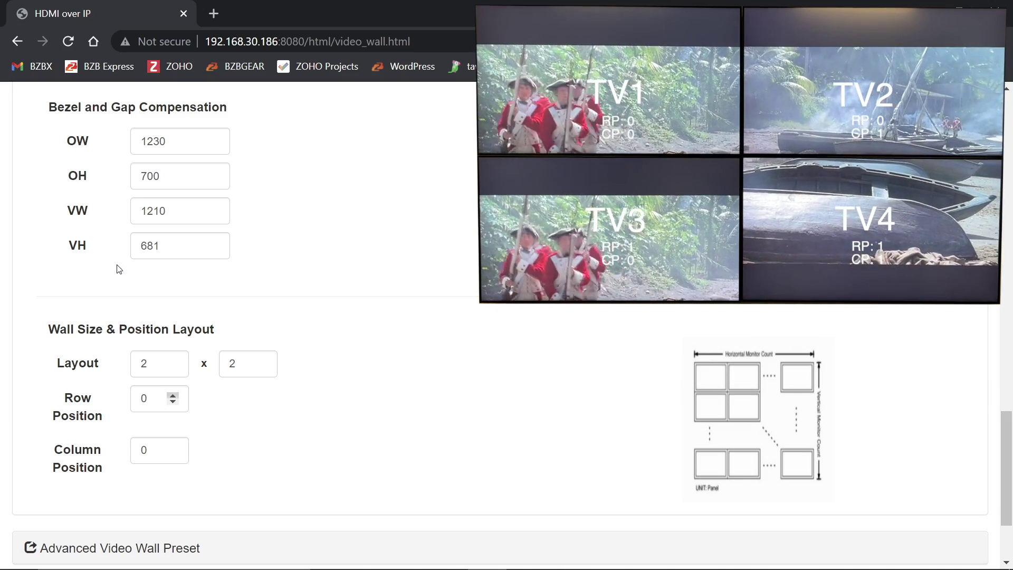
pyautogui.press('Up')
pyautogui.scroll(4, 294, 237)
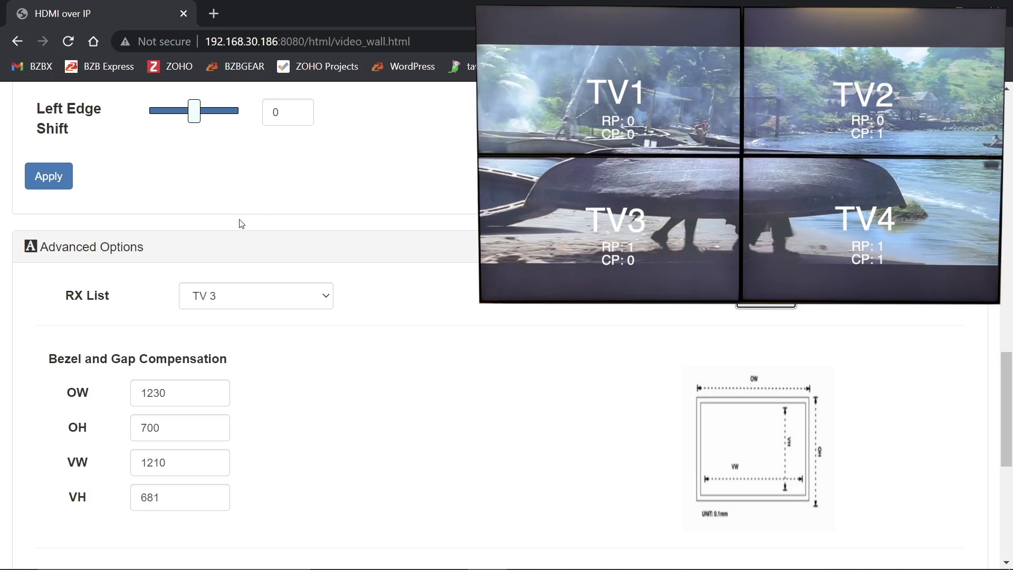
pyautogui.scroll(-6, 241, 224)
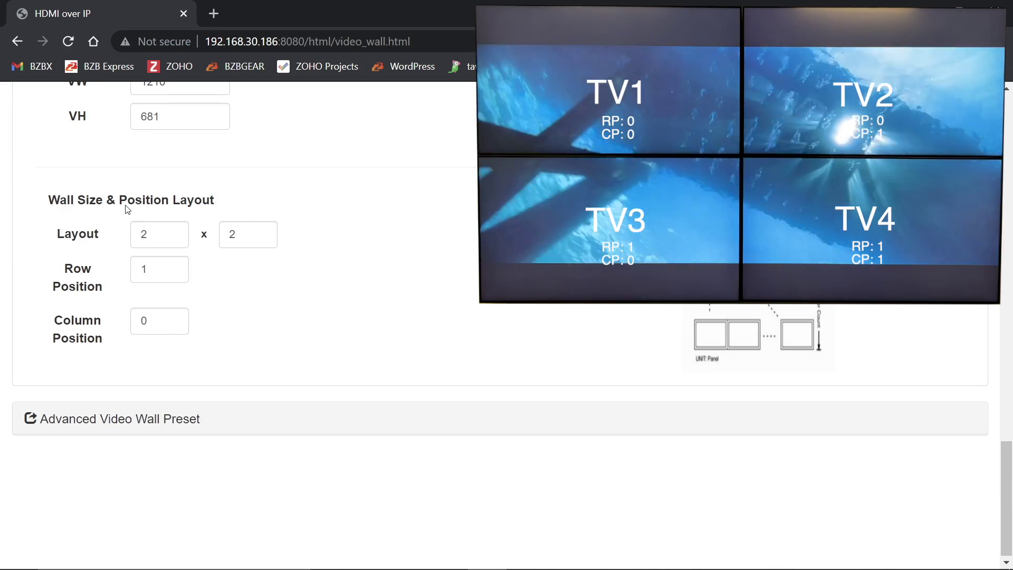
pyautogui.scroll(3, 208, 152)
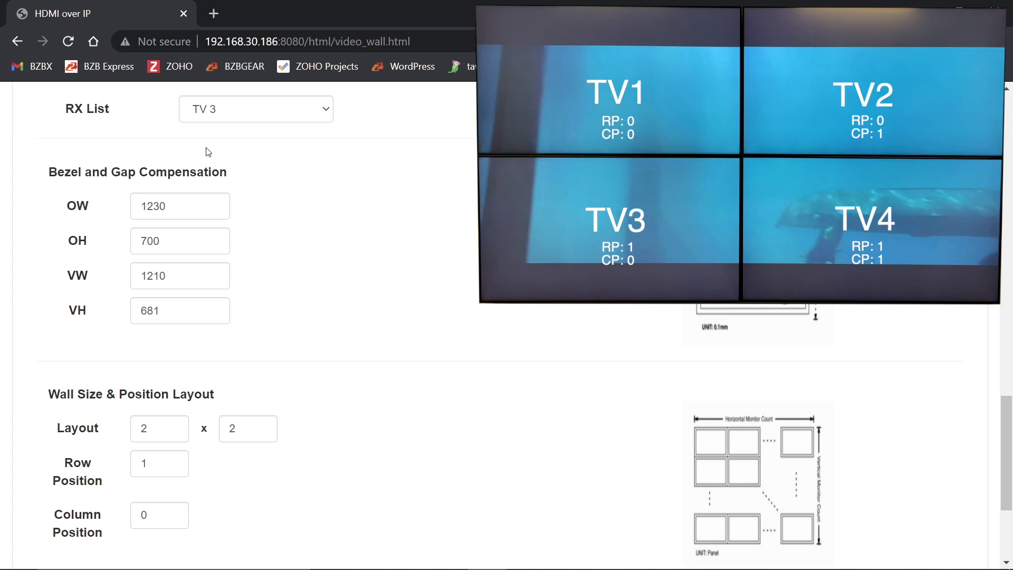
# Set the column position to 1.
pyautogui.scroll(1, 208, 152)
pyautogui.scroll(-2, 208, 152)
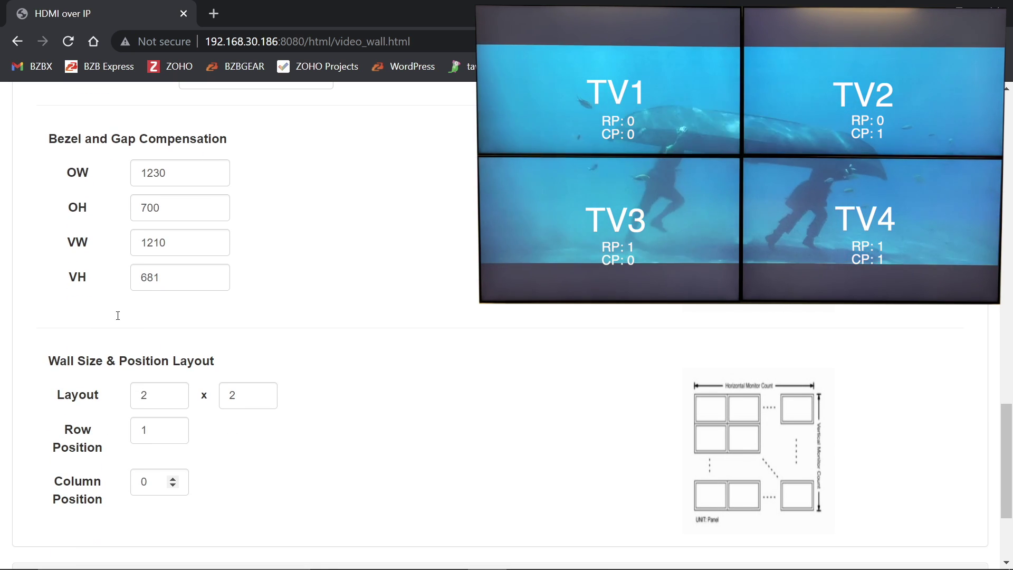
pyautogui.press('Tab')
pyautogui.press('Up')
pyautogui.scroll(5, 220, 294)
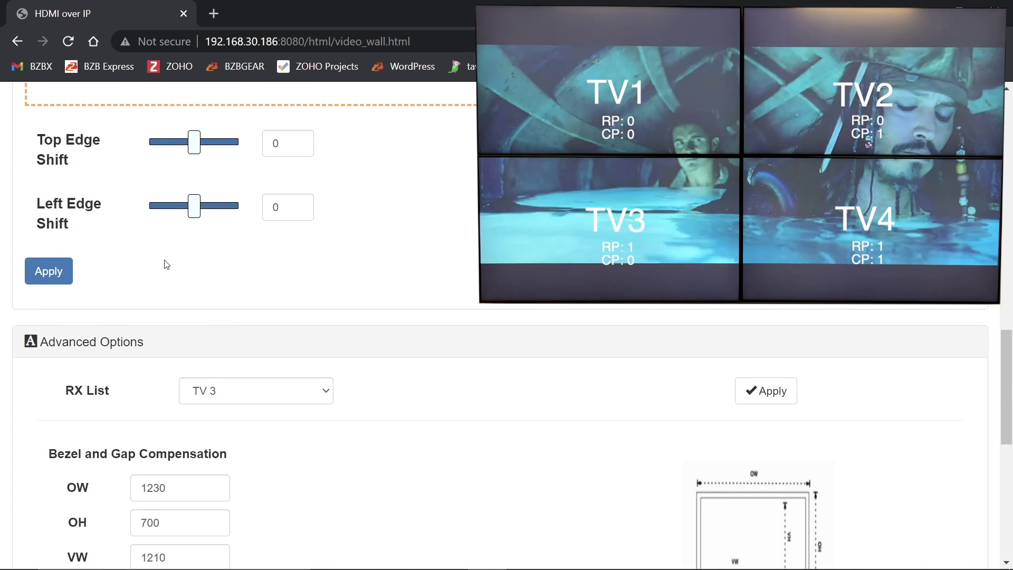
# Select TV 4 in the RX List as the receiver to configure.
pyautogui.hotkey('alt', 'Down')
pyautogui.press('Down')
pyautogui.press('Return')
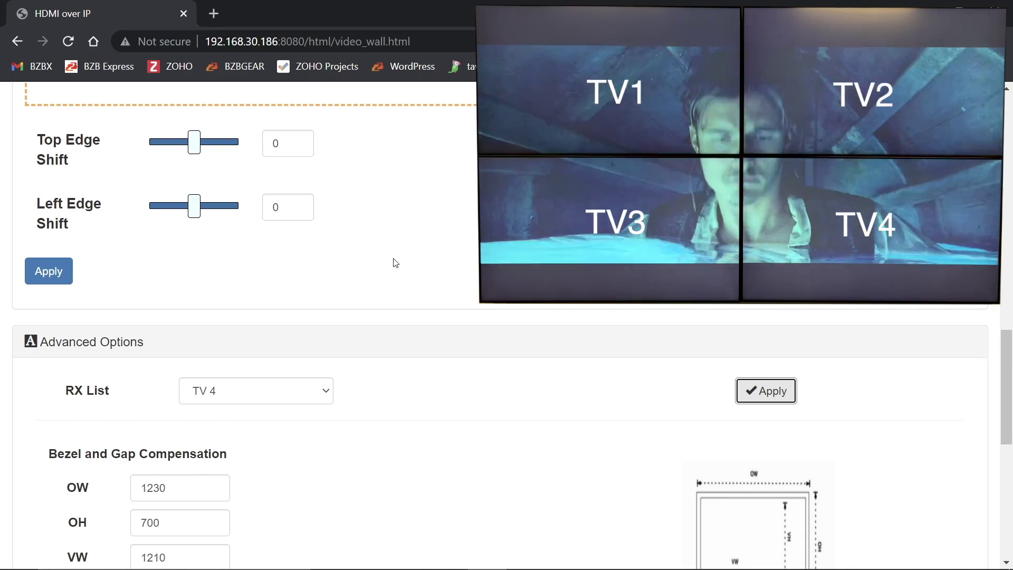
pyautogui.scroll(-2, 393, 262)
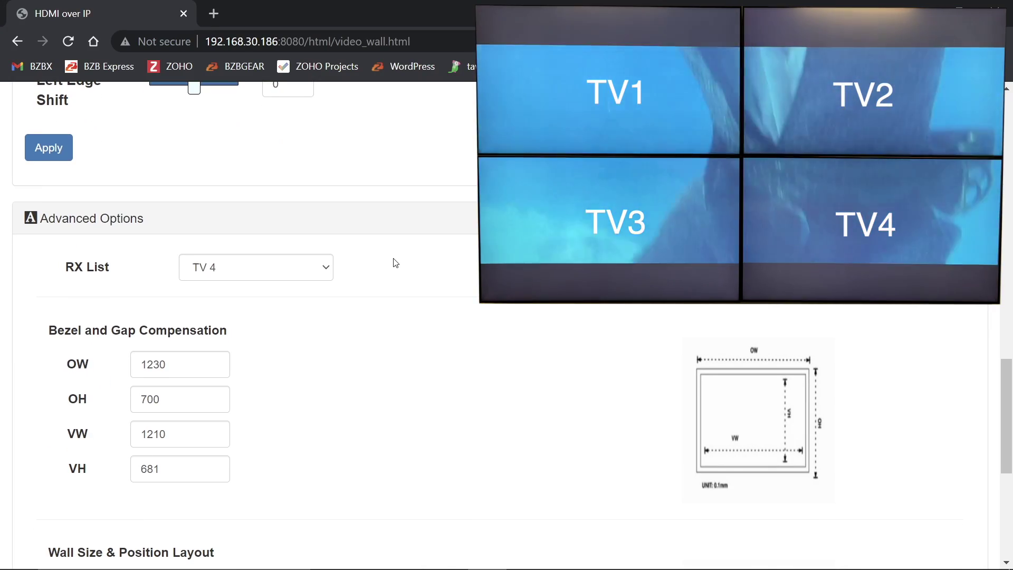